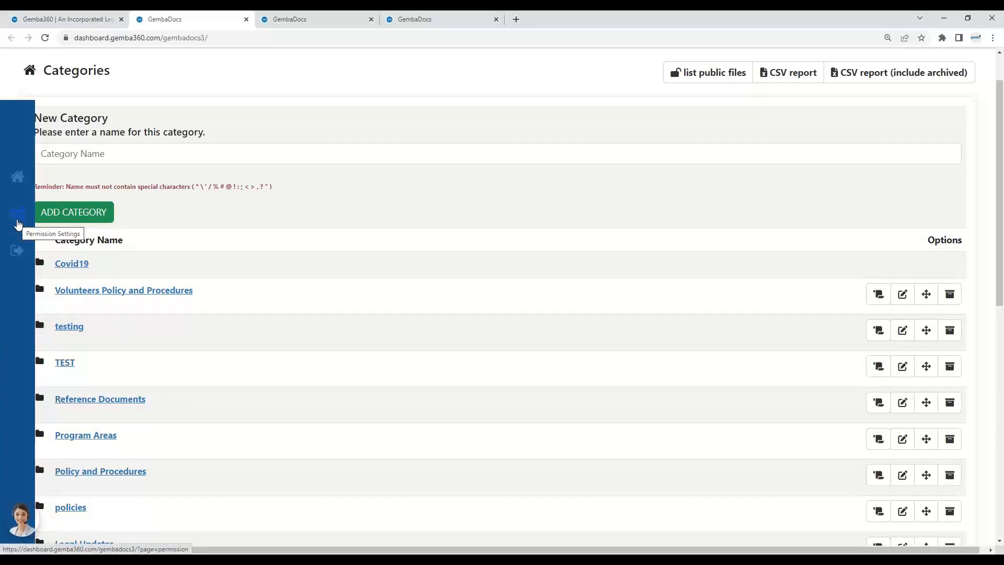
Step: Open the permission settings and check the logged-in user's name and role on the dashboard tab
click(19, 225)
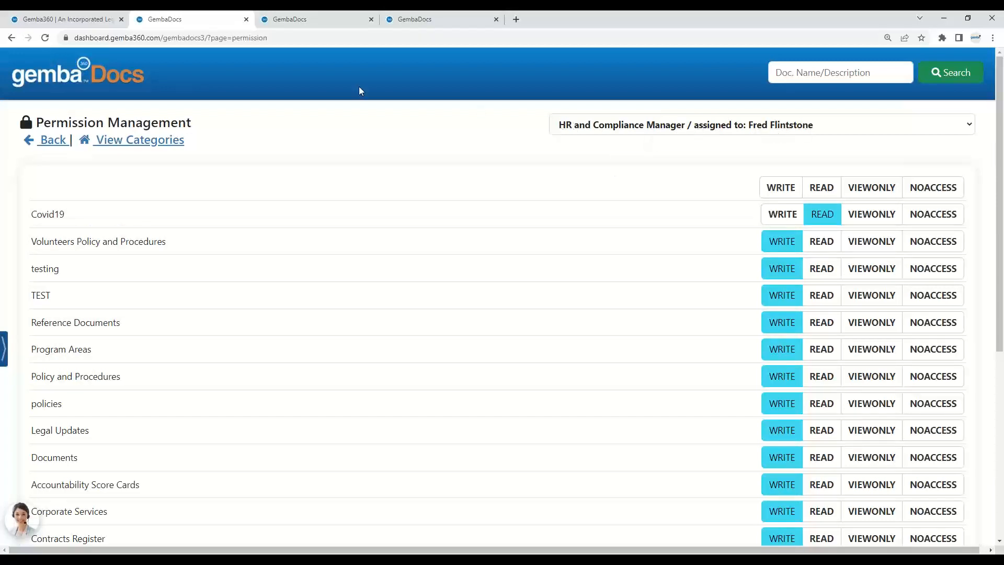
click(106, 19)
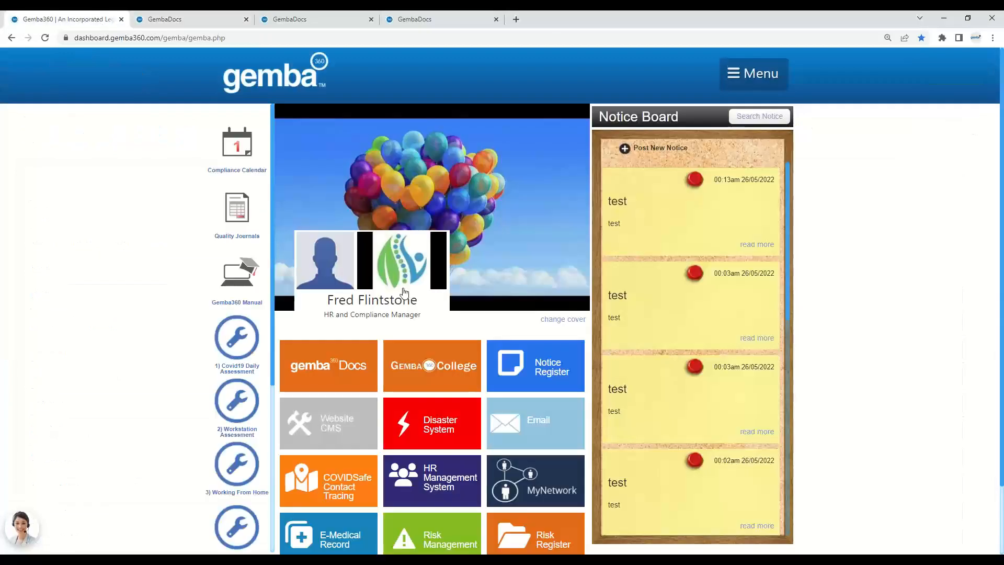
drag(433, 317, 329, 311)
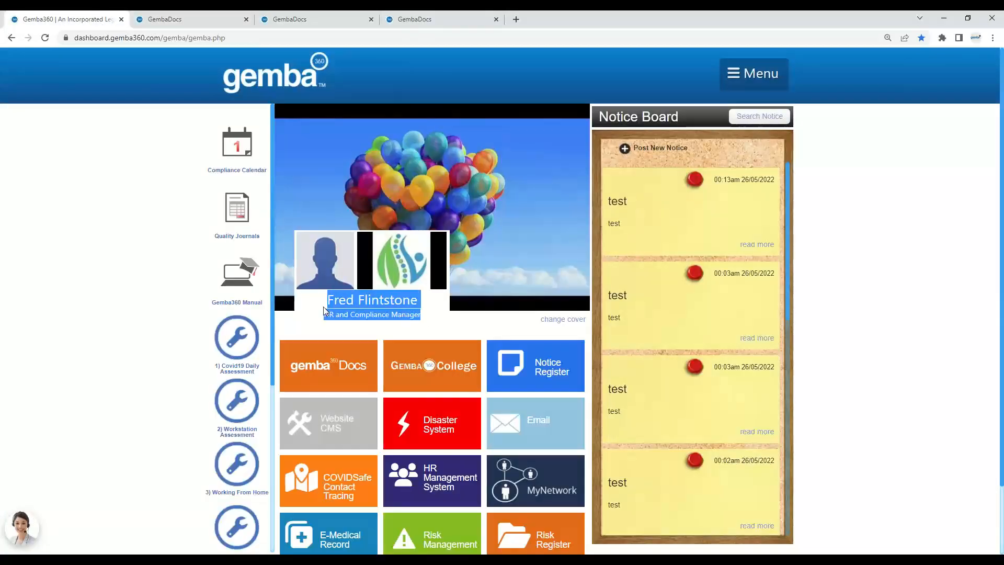
click(194, 16)
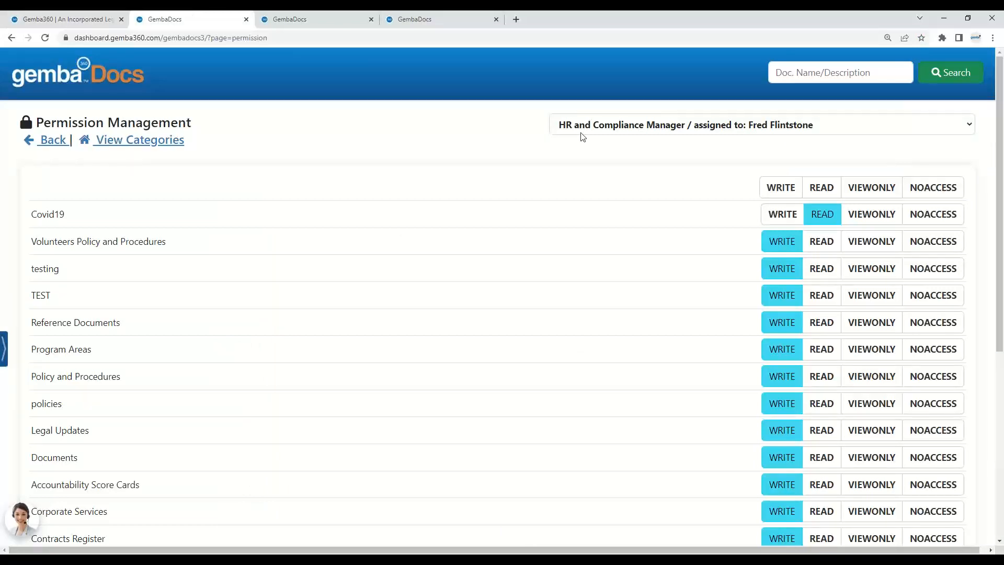
Step: Browse the list of roles and teams available for permission assignment without changing the selection
click(632, 126)
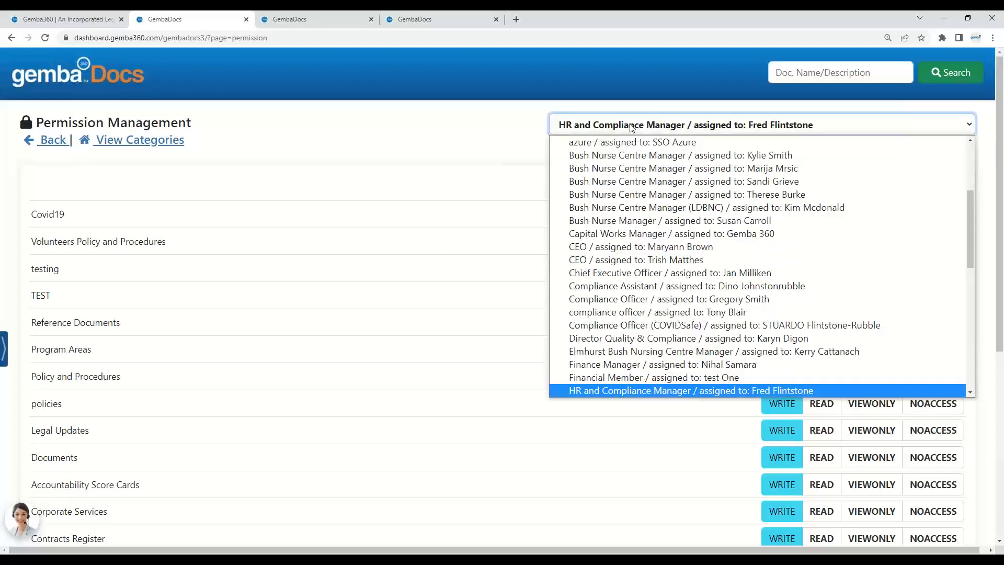
scroll(629, 229, down, 10)
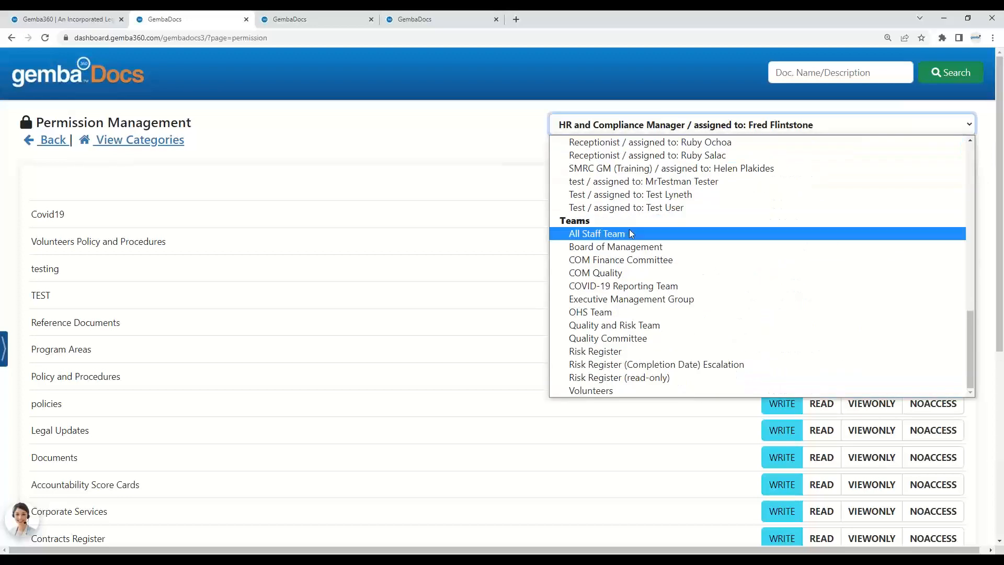
click(539, 186)
click(657, 127)
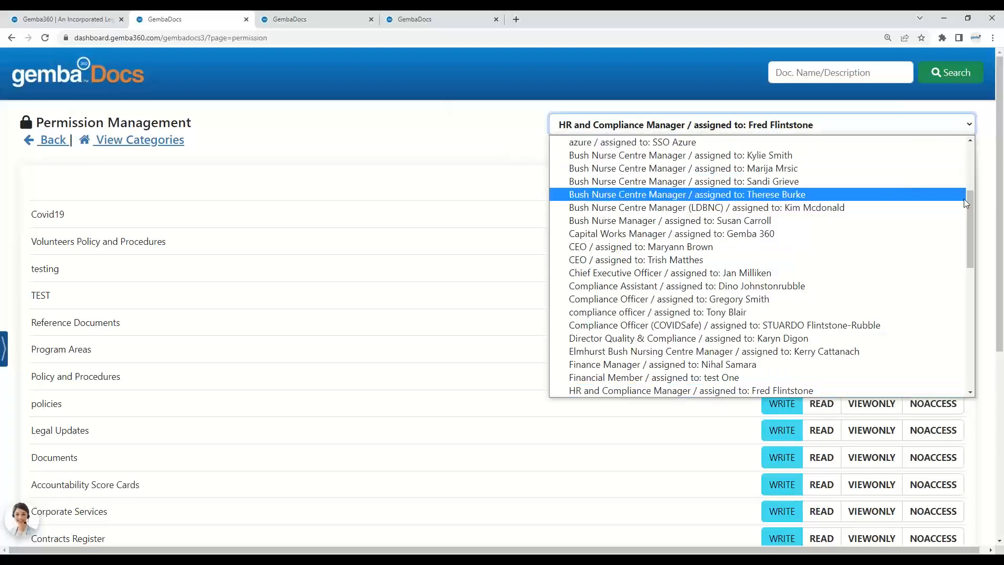
drag(966, 203, 970, 334)
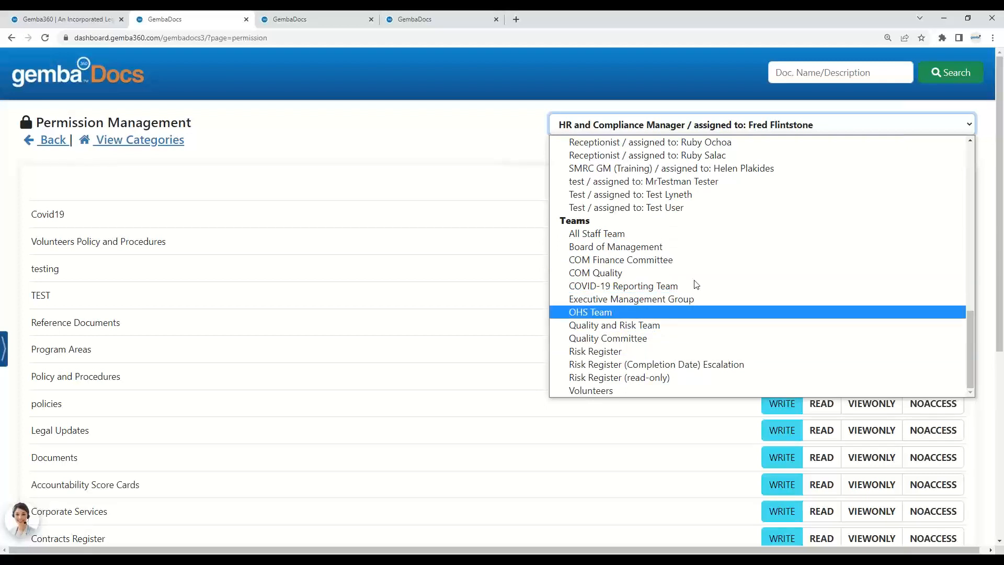
click(521, 122)
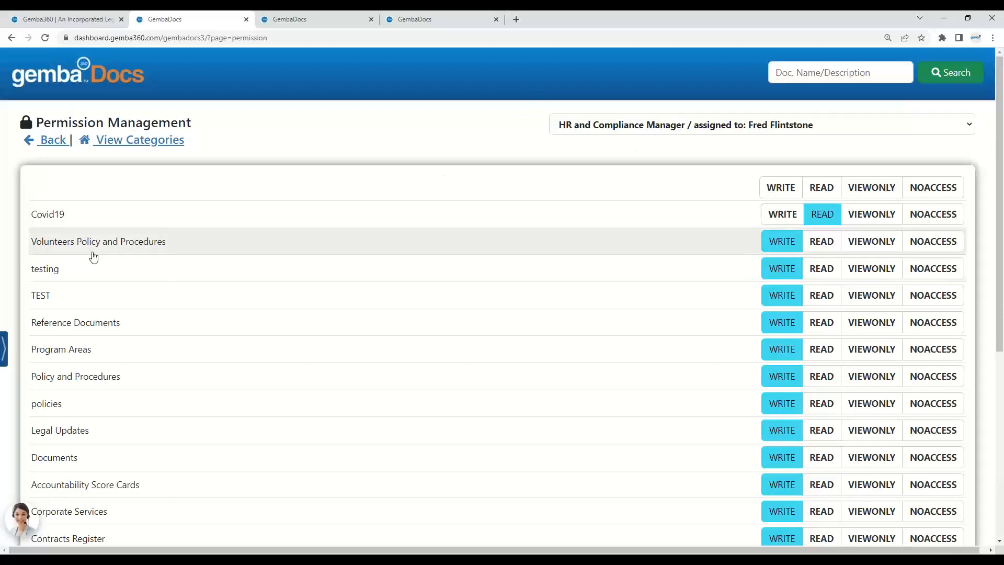
Step: Expand the policies and Policy and Procedures categories to inspect their subfolders and documents, then collapse them
click(55, 401)
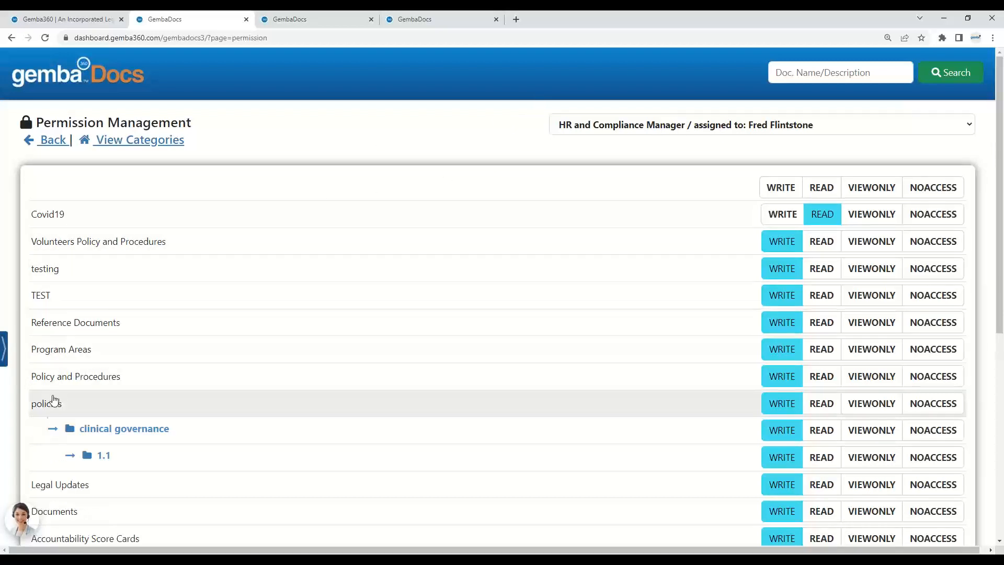
click(82, 381)
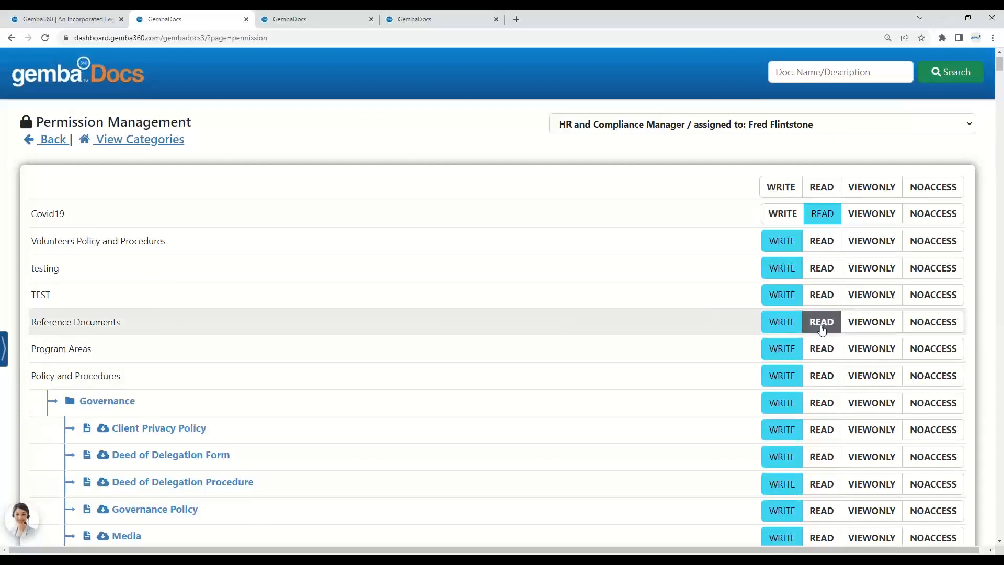
scroll(818, 320, down, 4)
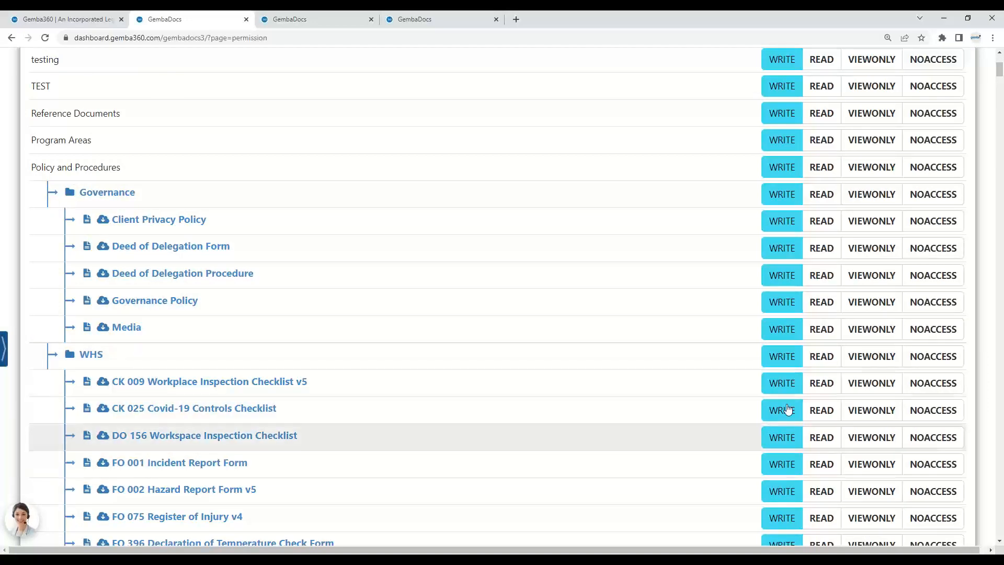
scroll(820, 381, up, 4)
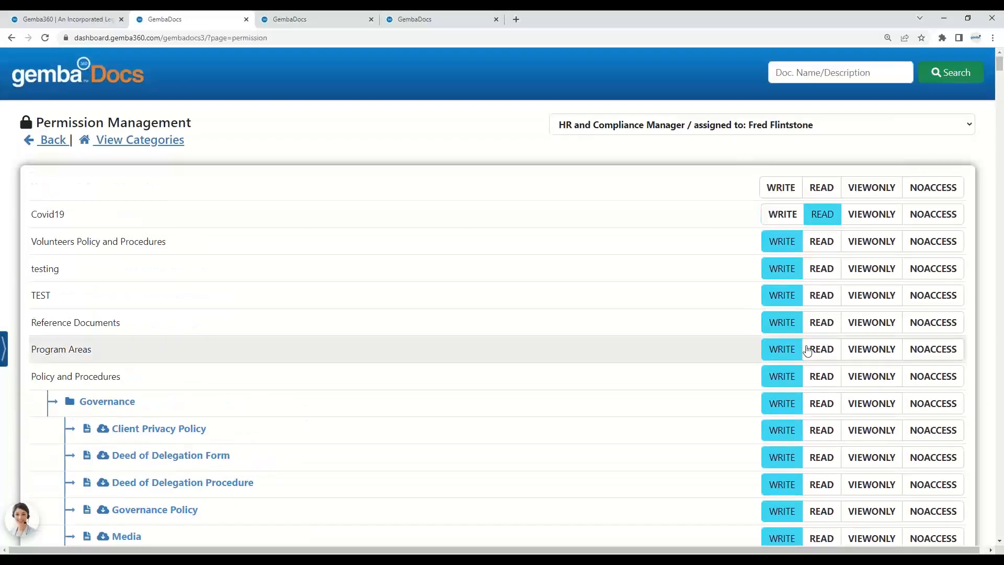
scroll(151, 257, down, 11)
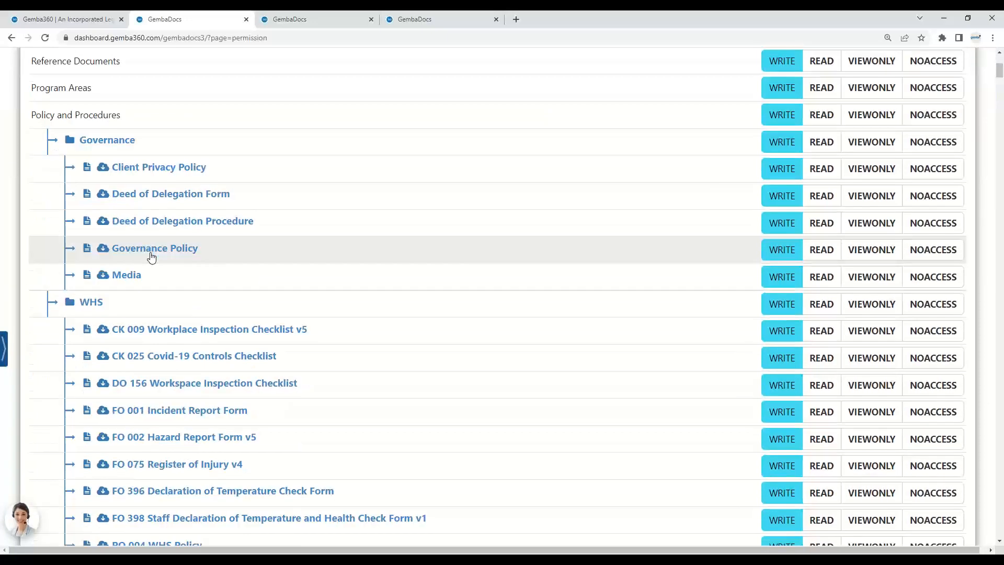
scroll(151, 260, down, 20)
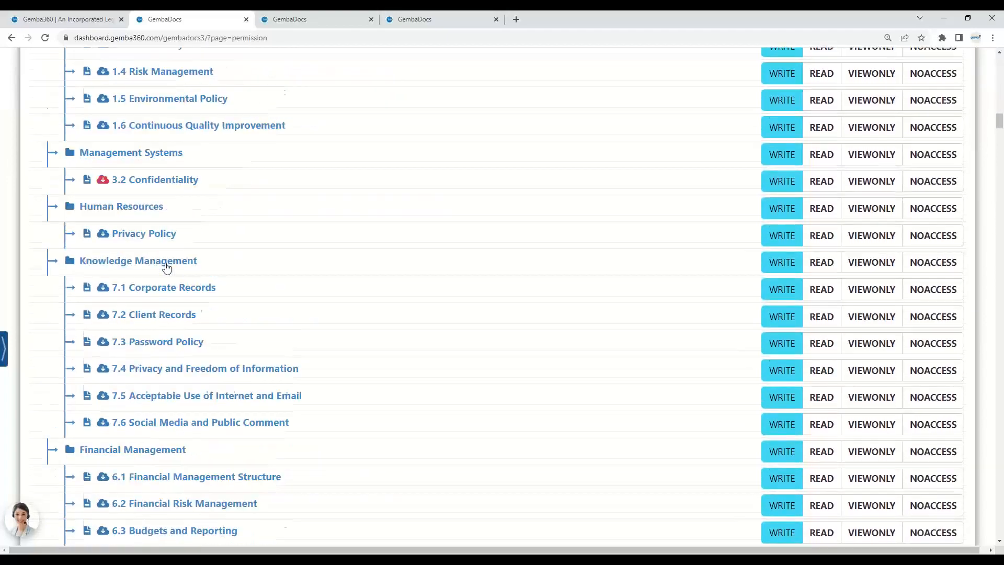
scroll(169, 274, up, 15)
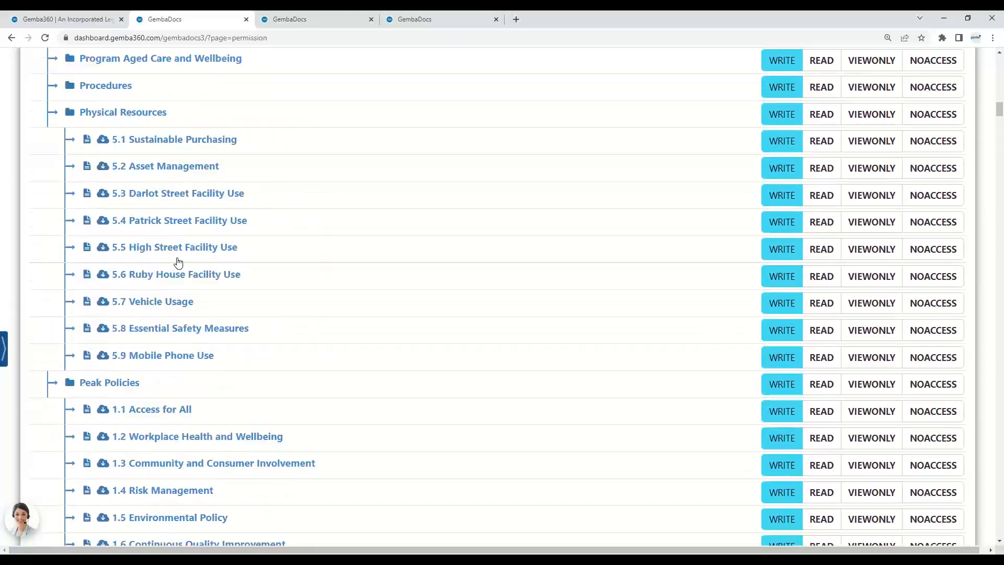
scroll(178, 261, up, 20)
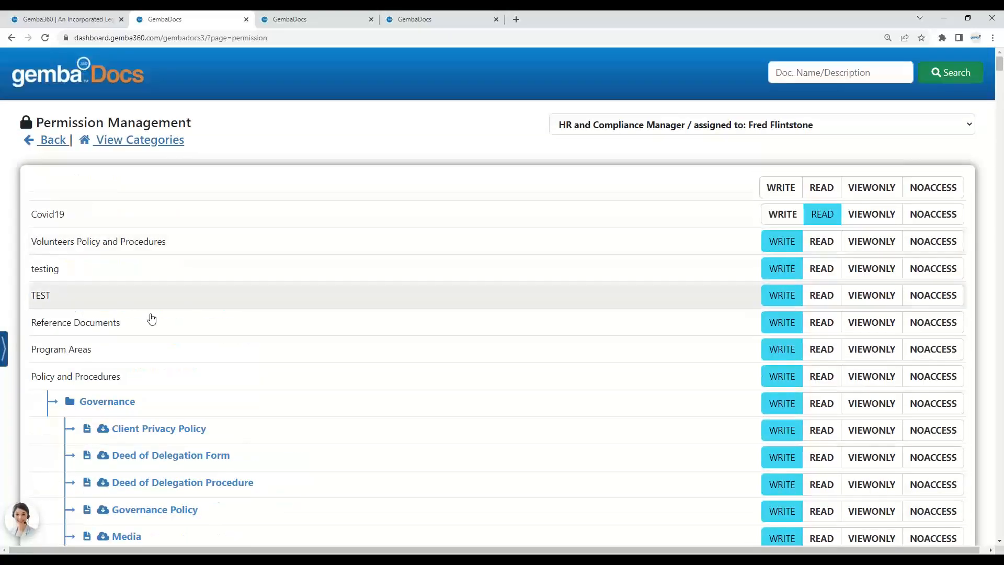
click(87, 375)
click(78, 407)
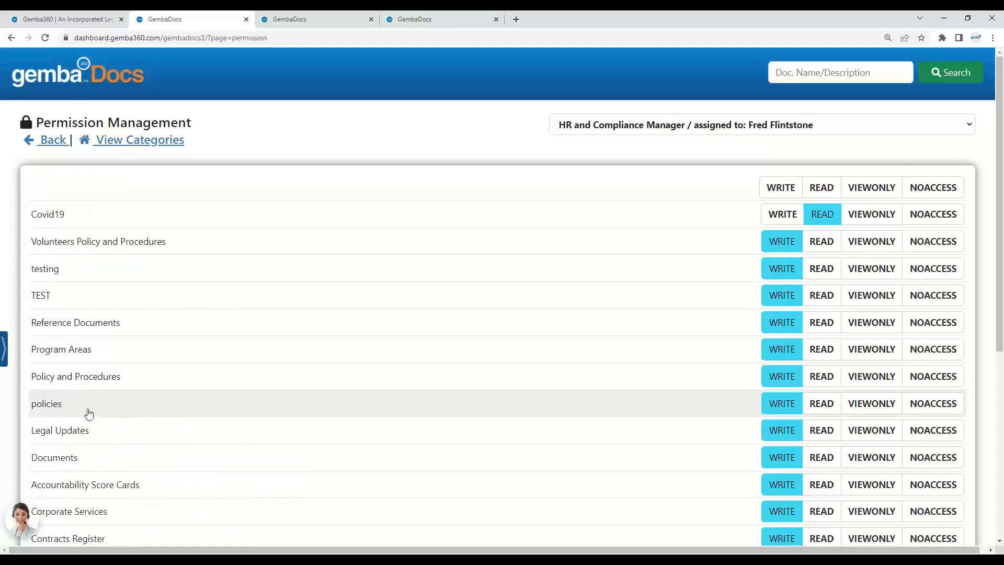
Step: Set Board Mangement and Back to Basics Session to NOACCESS and save the permissions
scroll(89, 413, down, 2)
scroll(90, 414, down, 2)
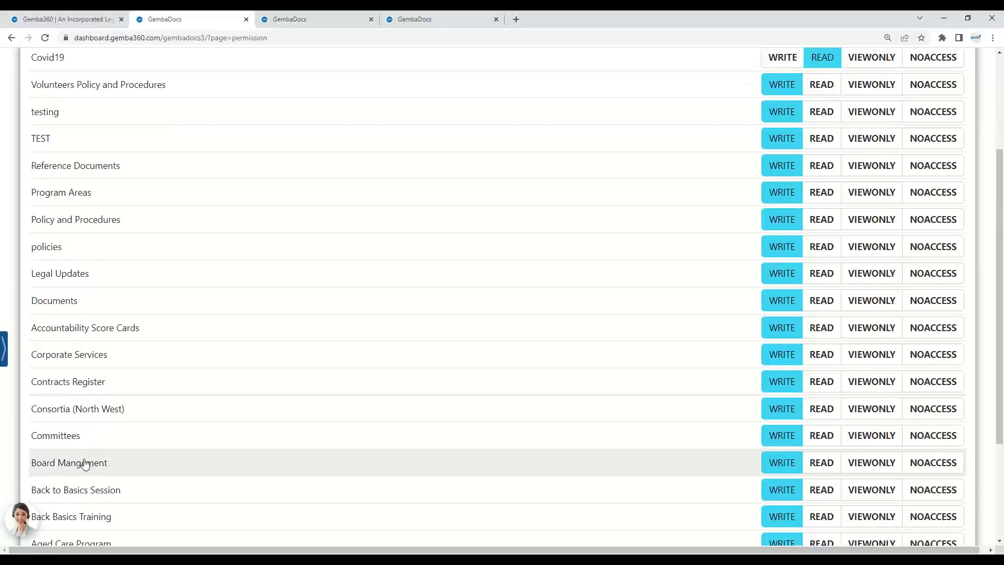
click(947, 464)
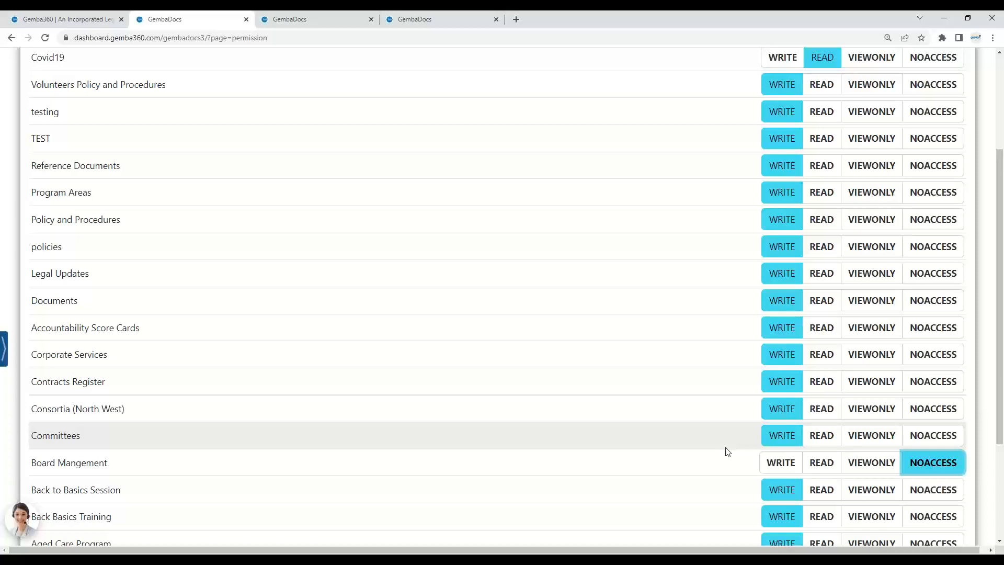
click(933, 490)
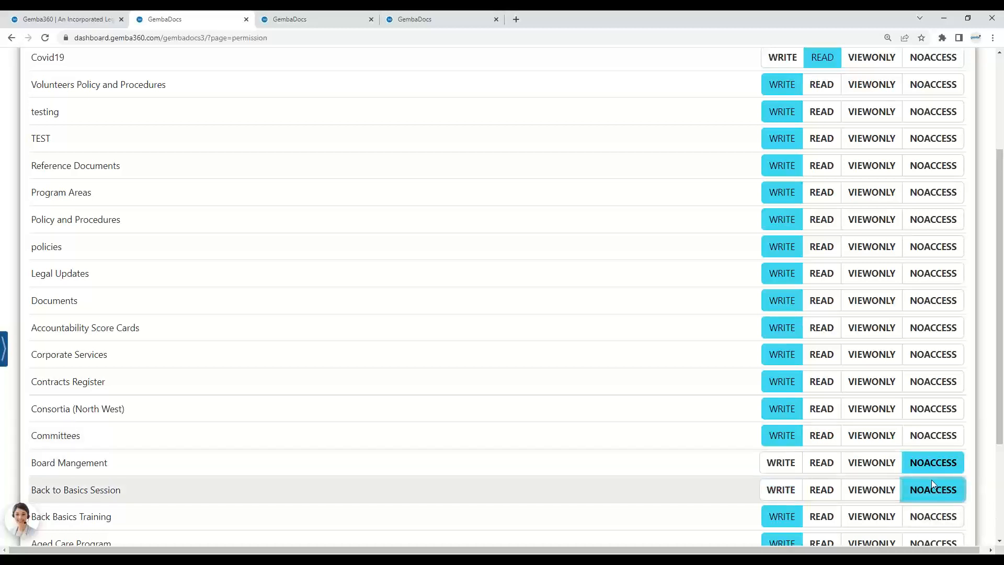
scroll(992, 488, down, 2)
scroll(992, 487, down, 1)
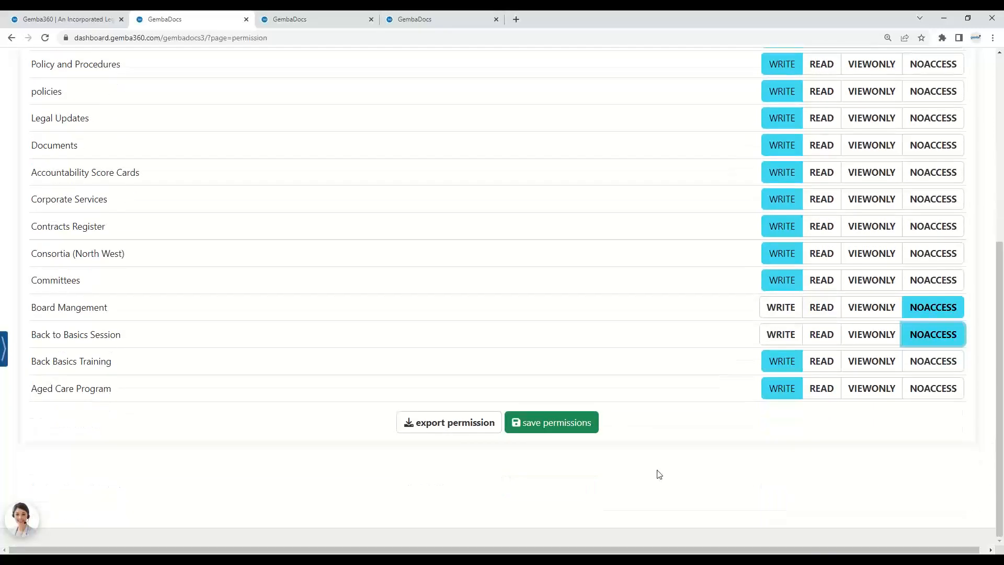
click(554, 421)
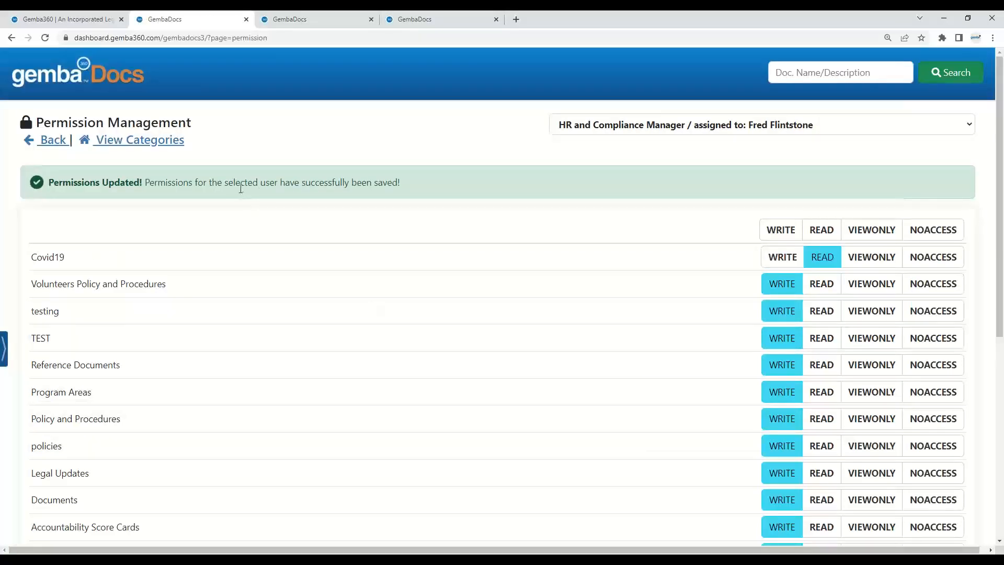
Step: Expand the testing category and set its permission to READ
drag(403, 183, 51, 183)
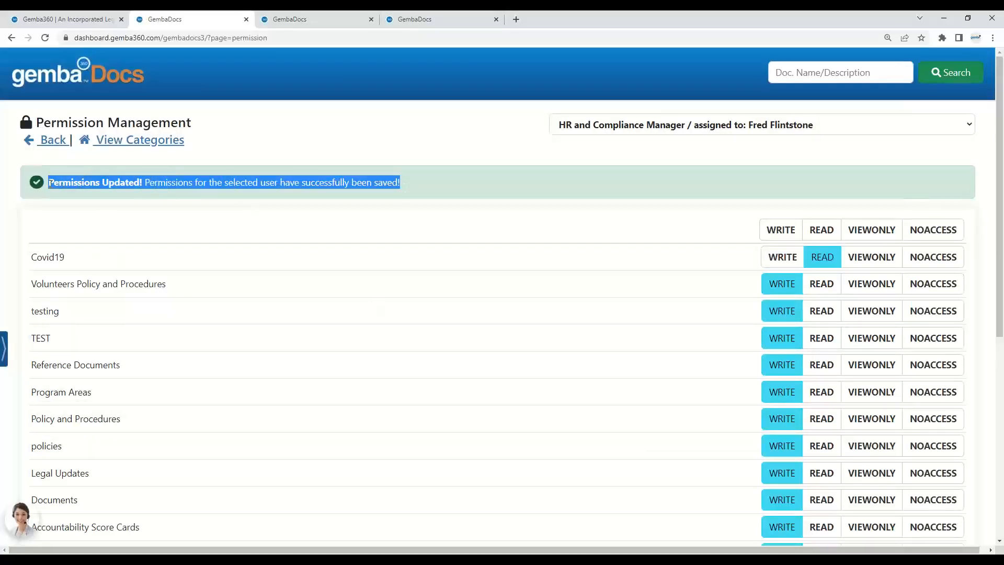
click(49, 259)
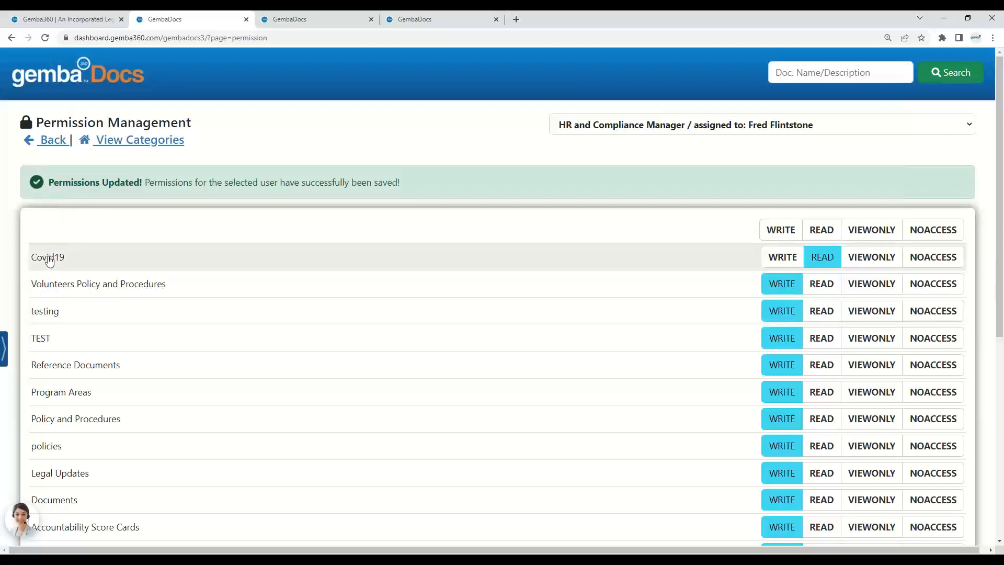
click(56, 309)
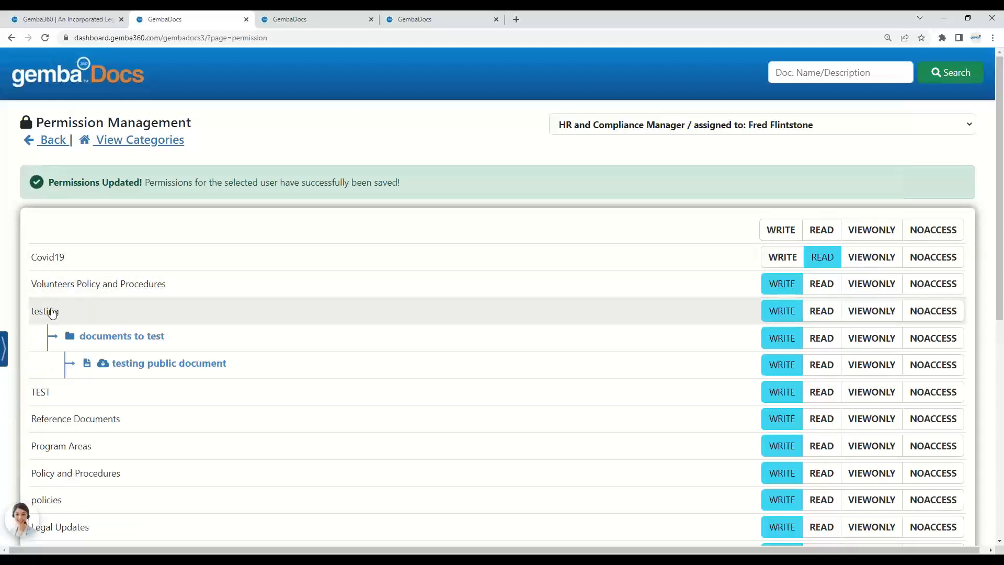
click(824, 312)
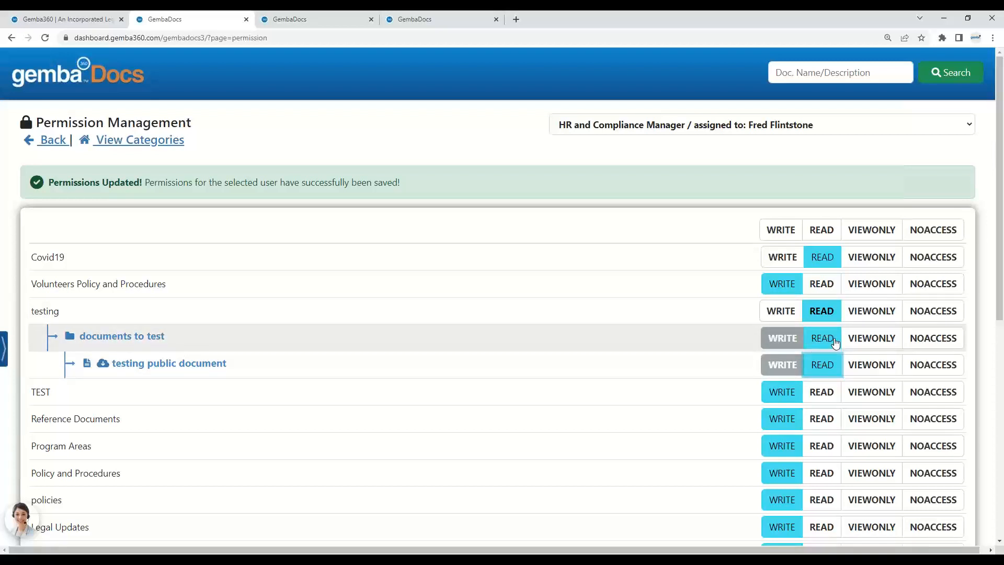
Step: Try VIEWONLY on the documents to test folder and its document, then set the folder to READ
click(870, 343)
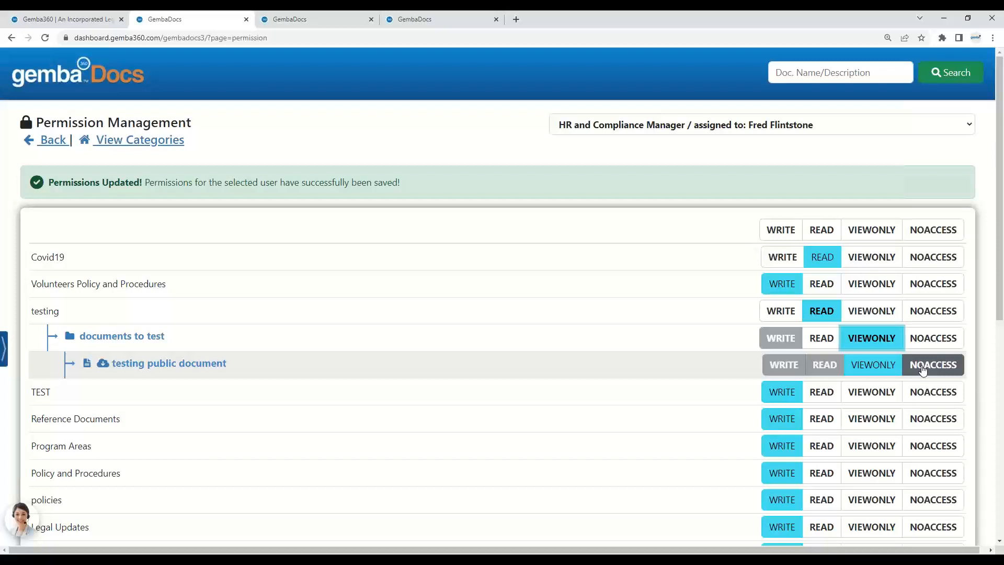
click(883, 371)
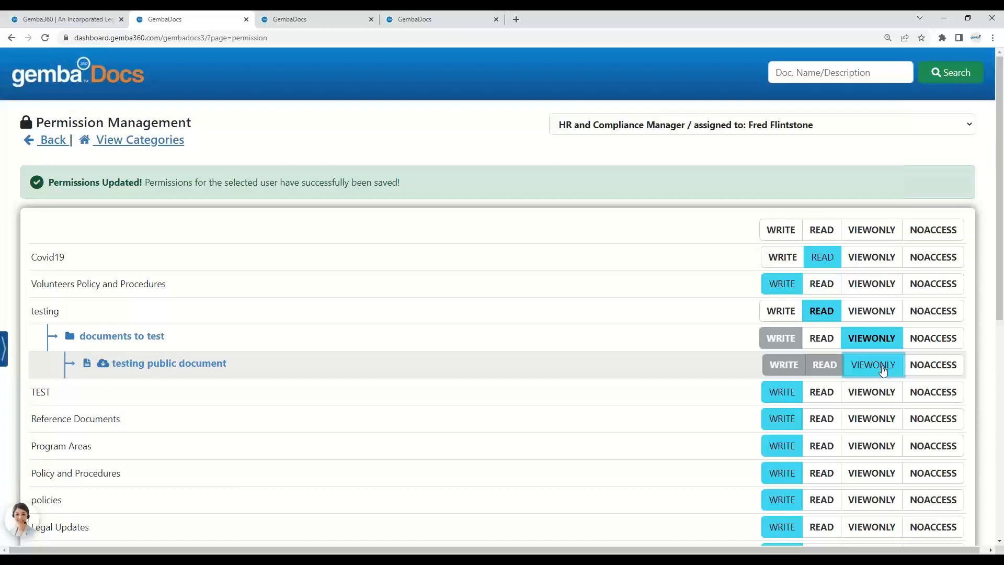
click(831, 347)
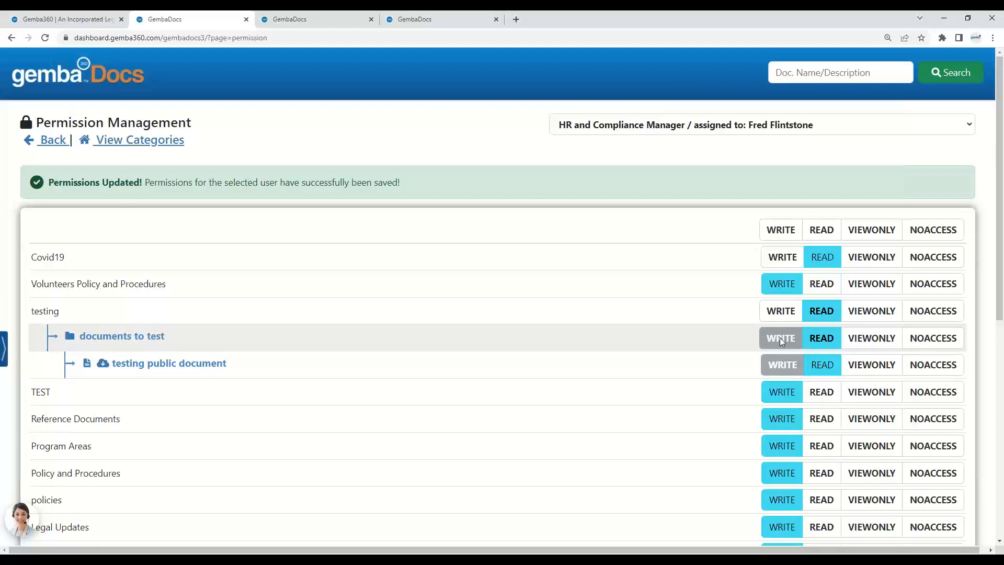
Step: Scroll through the role and team list again without changing the selection
click(778, 130)
drag(970, 221, 965, 304)
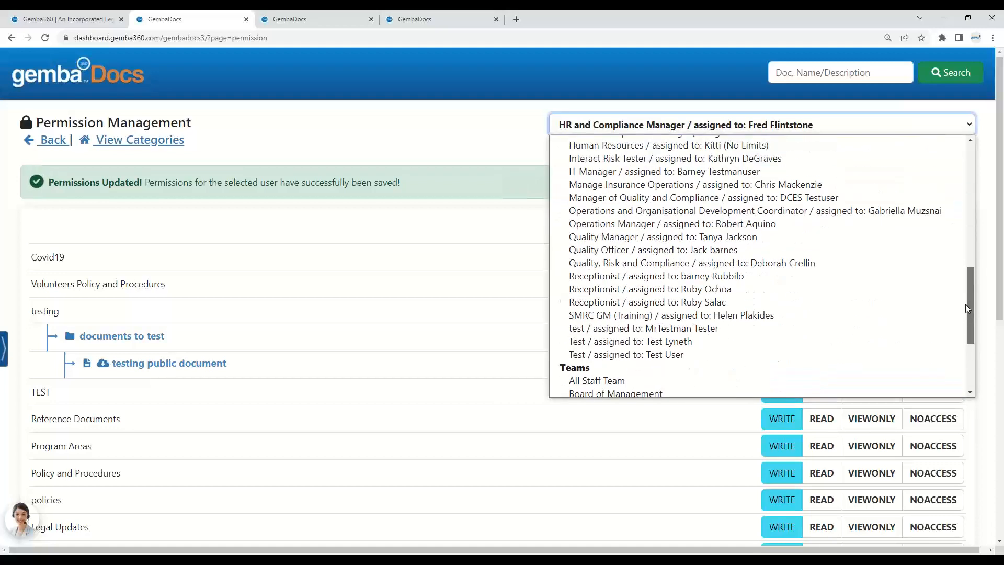
click(983, 328)
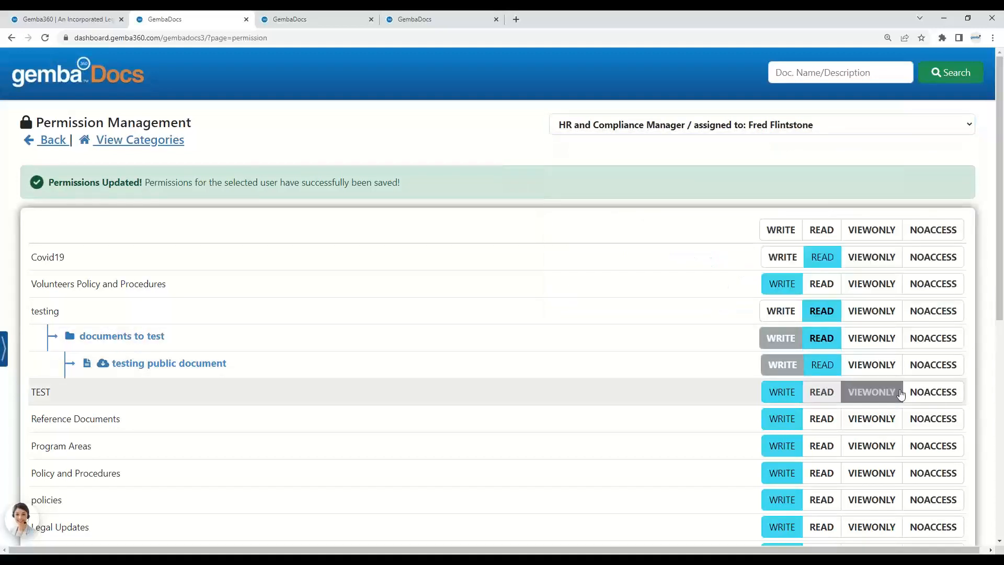
Step: Set TEST and Reference Documents to NOACCESS and save the permissions
click(932, 396)
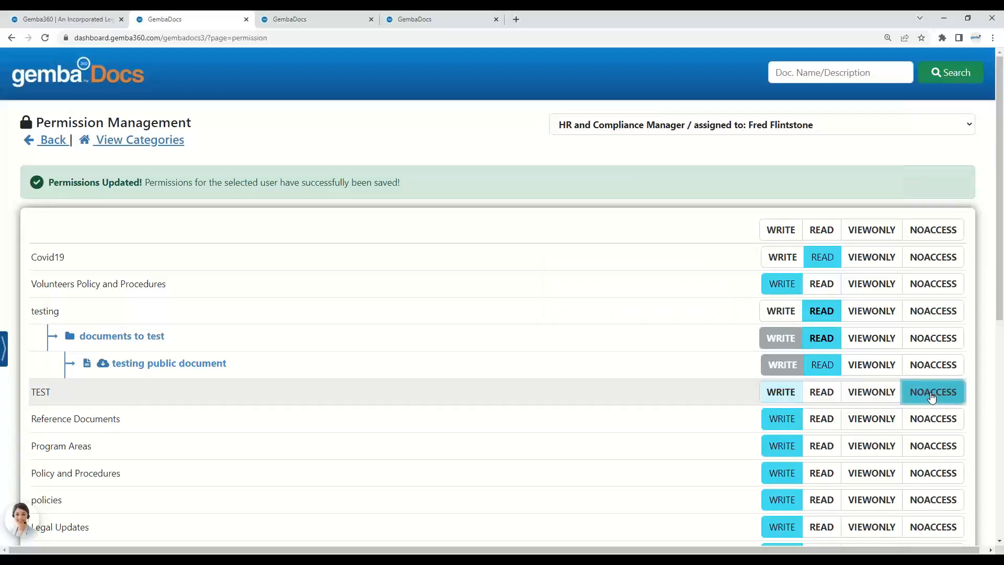
click(936, 421)
scroll(1000, 301, down, 8)
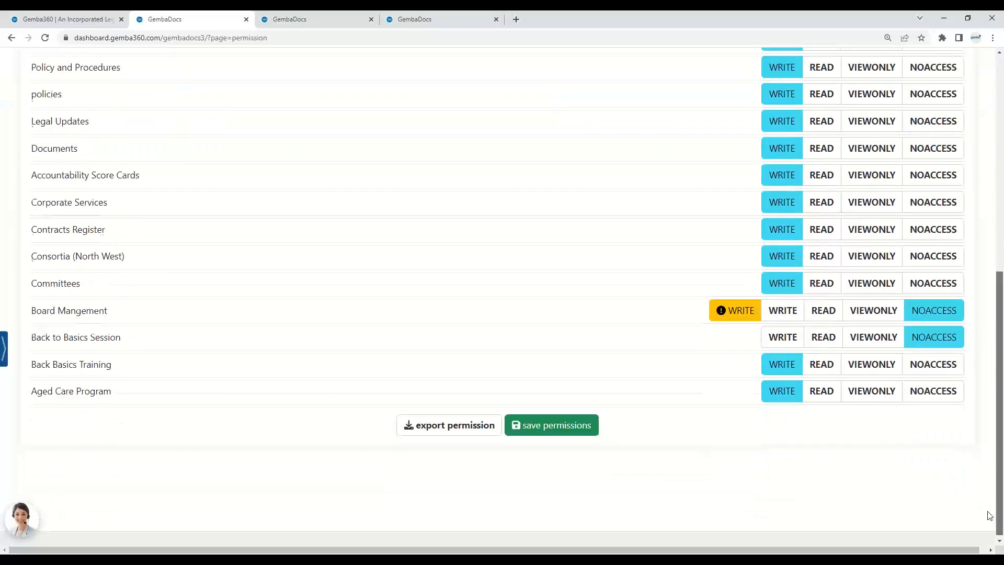
click(557, 427)
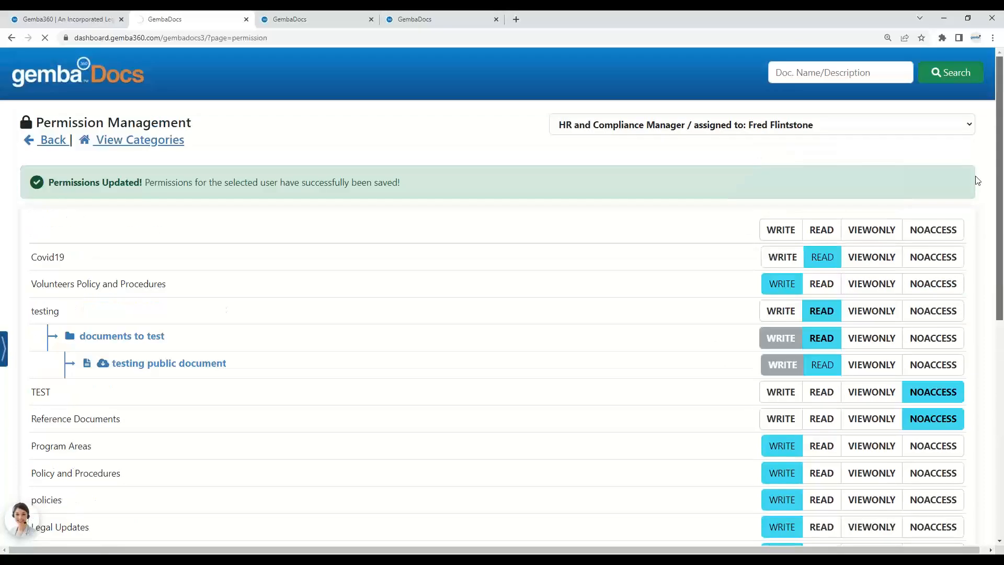
Step: Switch to the All Staff Team, set Policy and Procedures and policies to VIEWONLY, and save the permissions
click(825, 131)
scroll(871, 272, down, 8)
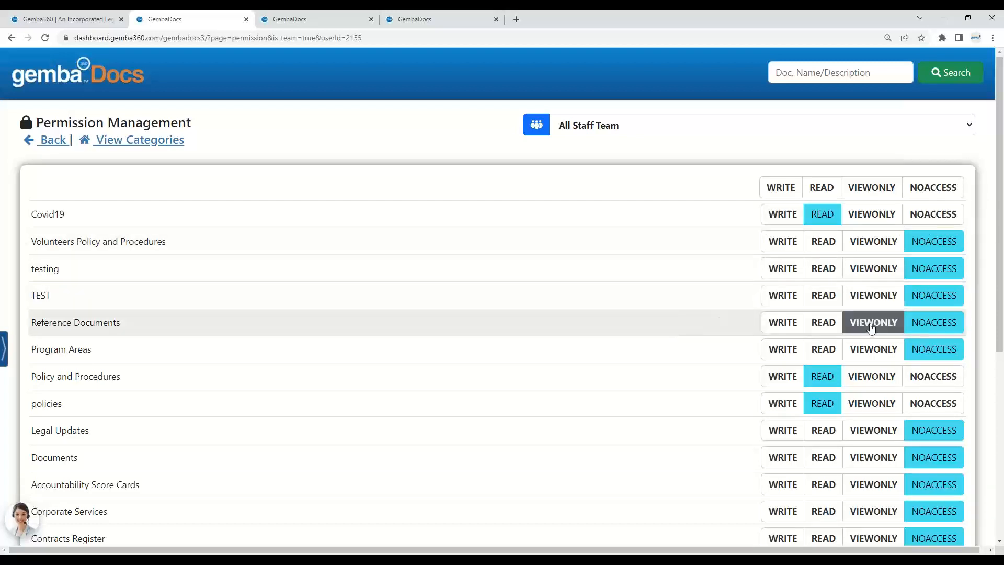
scroll(870, 328, down, 1)
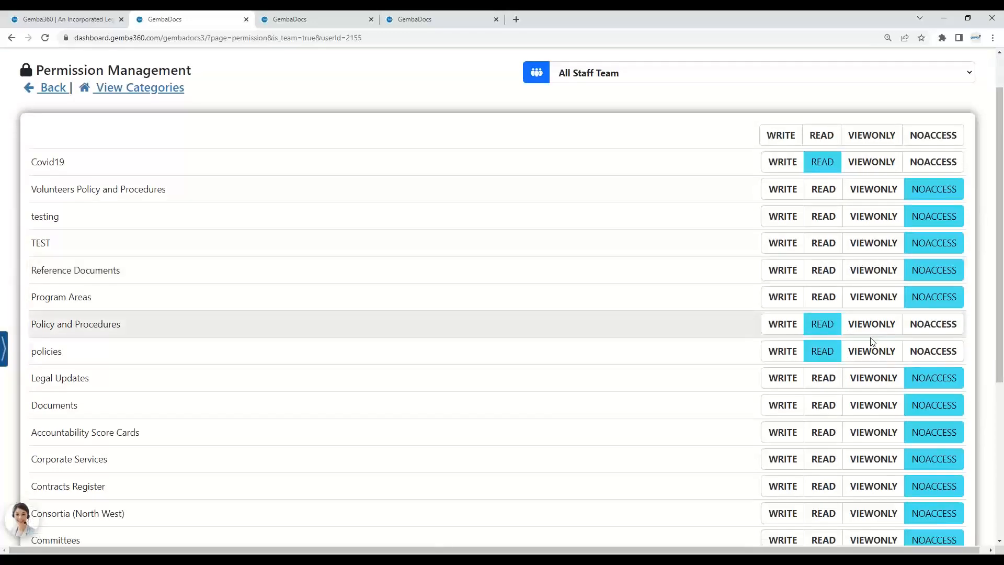
click(872, 324)
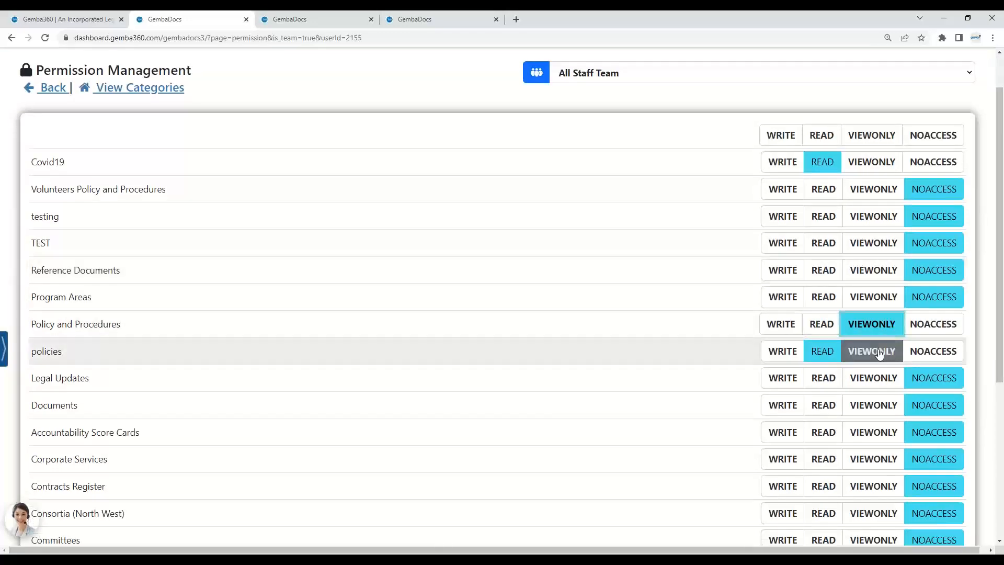
click(871, 351)
scroll(807, 354, down, 4)
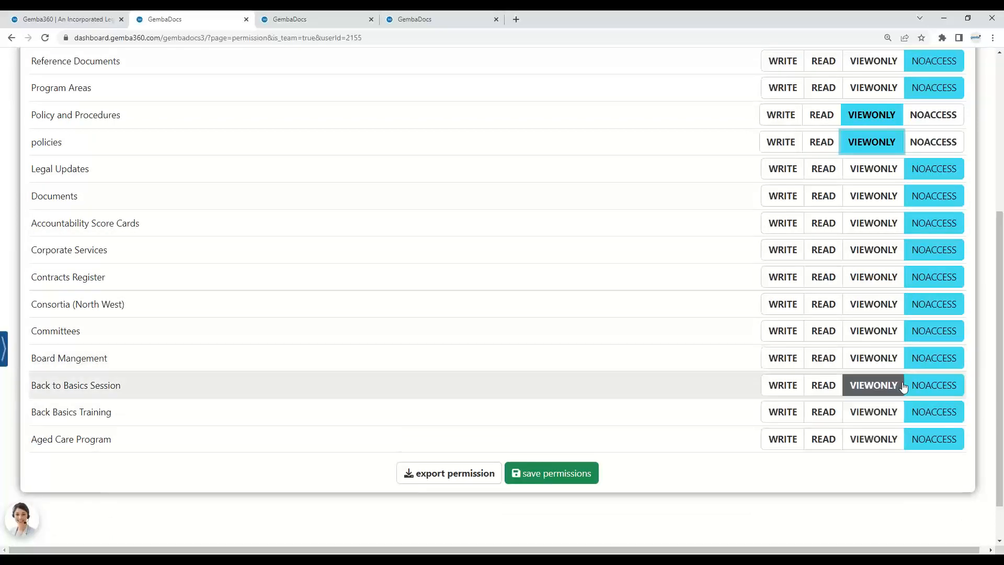
click(547, 476)
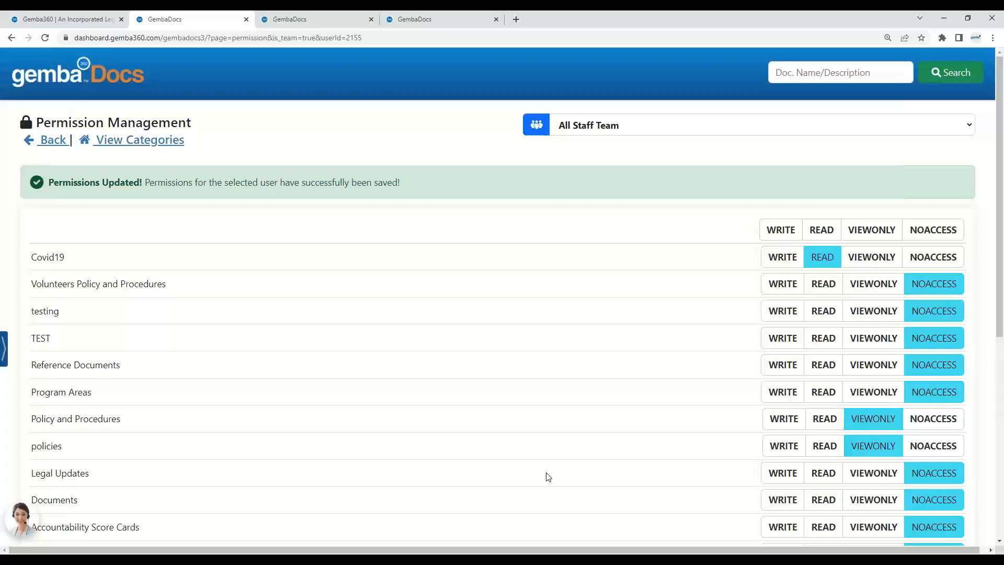
Step: Switch back to the HR and Compliance Manager role and review its category permissions
click(690, 131)
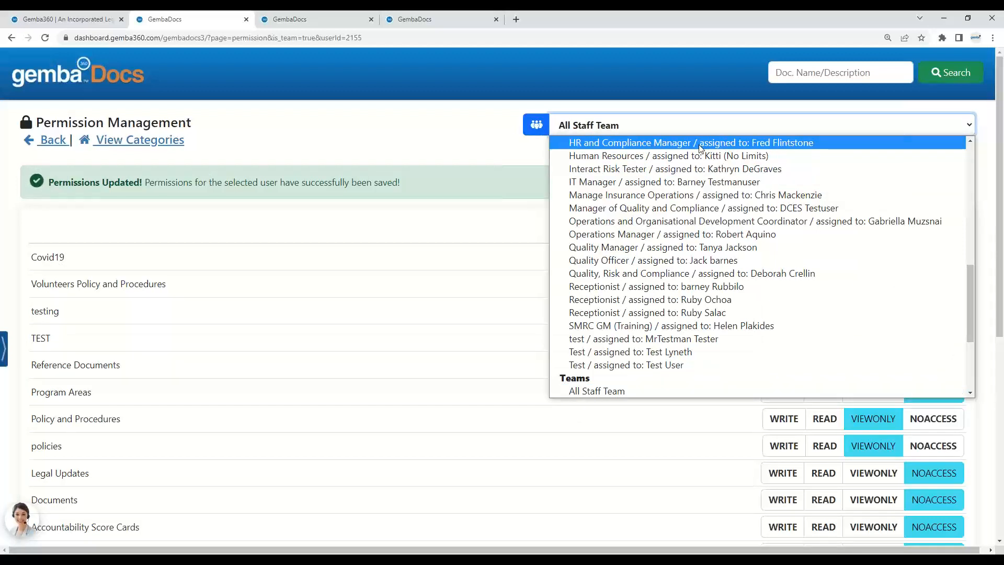
click(701, 143)
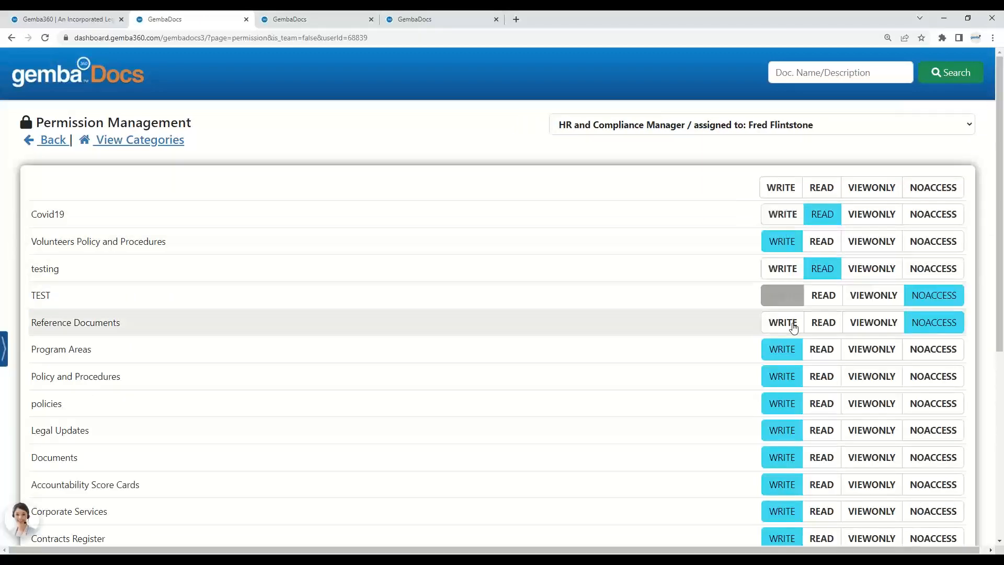
scroll(785, 454, down, 4)
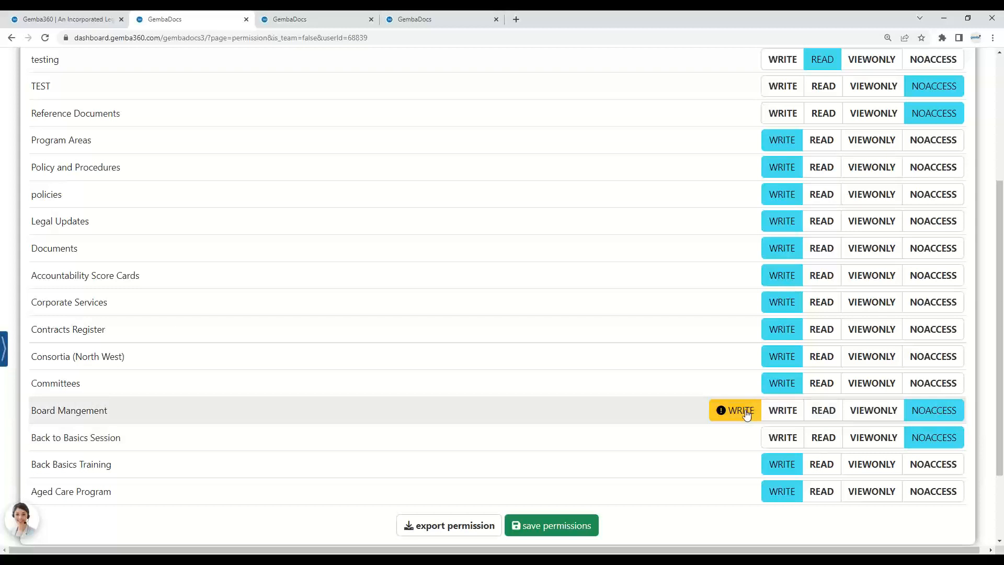
mouse_move(745, 416)
scroll(739, 412, up, 4)
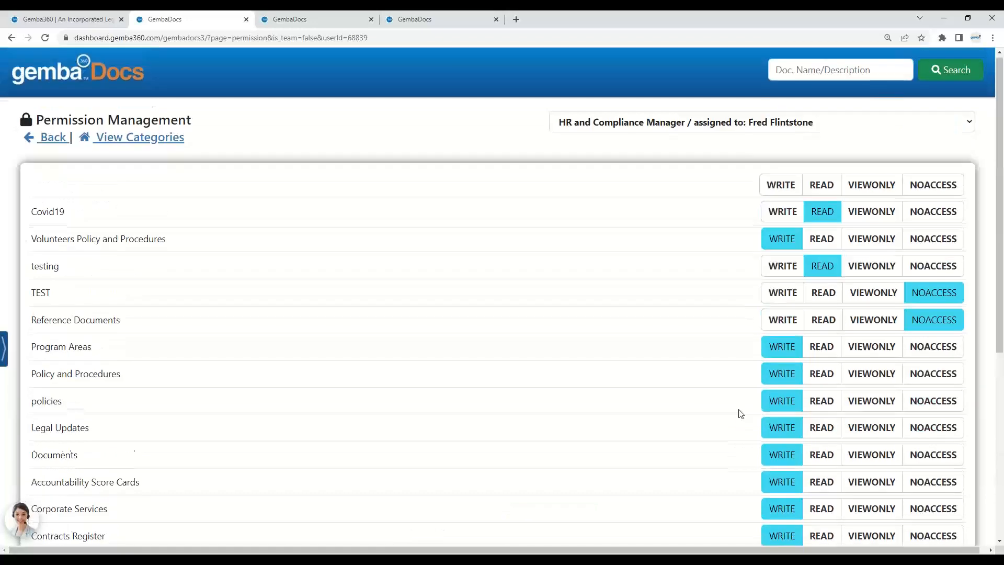
Step: Switch to the Board of Management team, set Board Mangement to WRITE, and save the permissions
click(778, 125)
scroll(746, 366, down, 10)
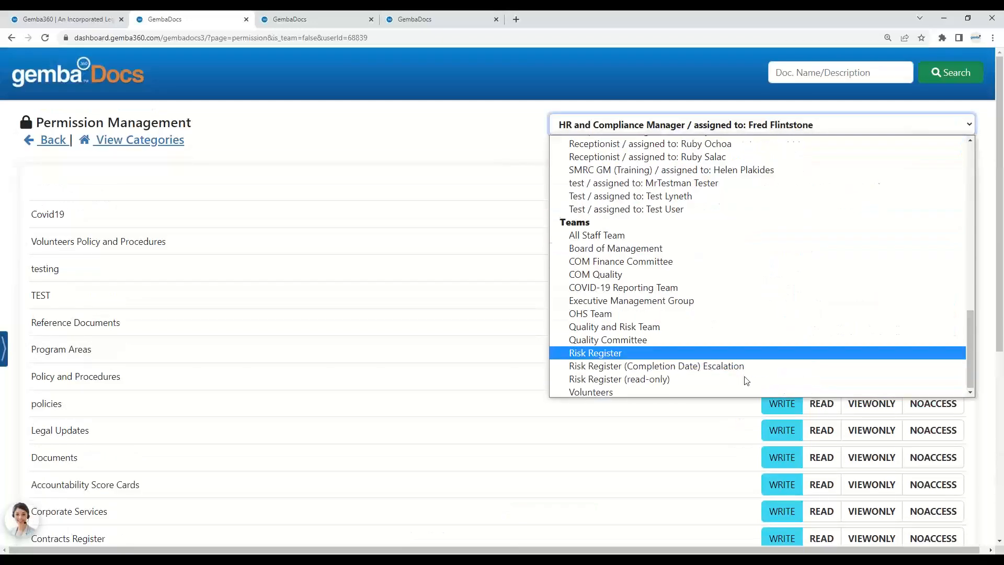
click(674, 247)
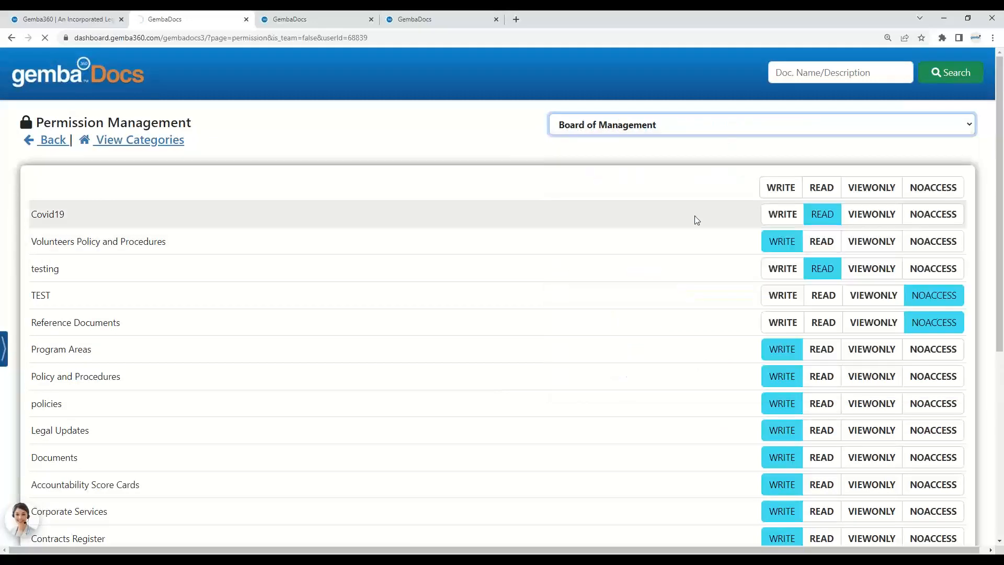
scroll(694, 216, down, 6)
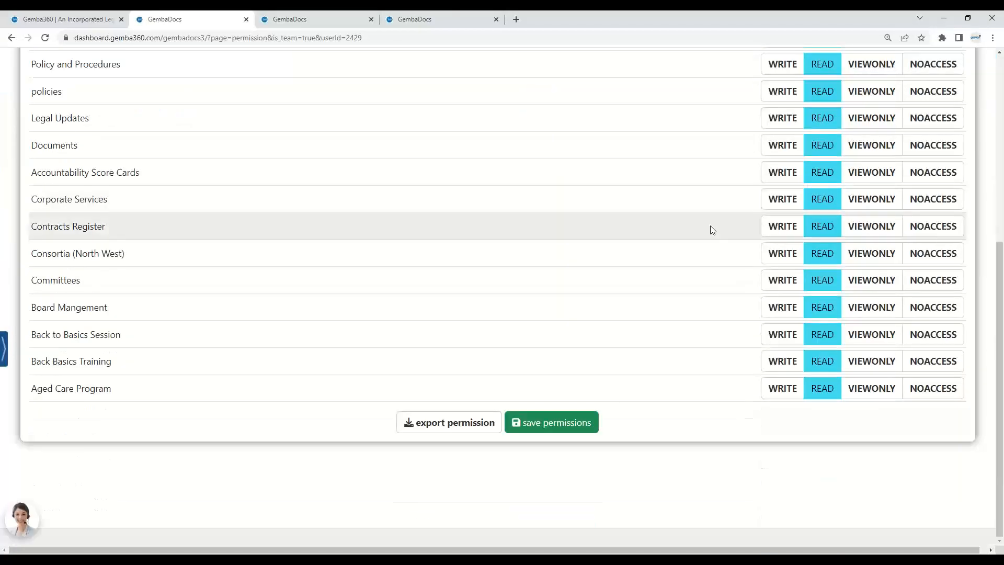
click(774, 313)
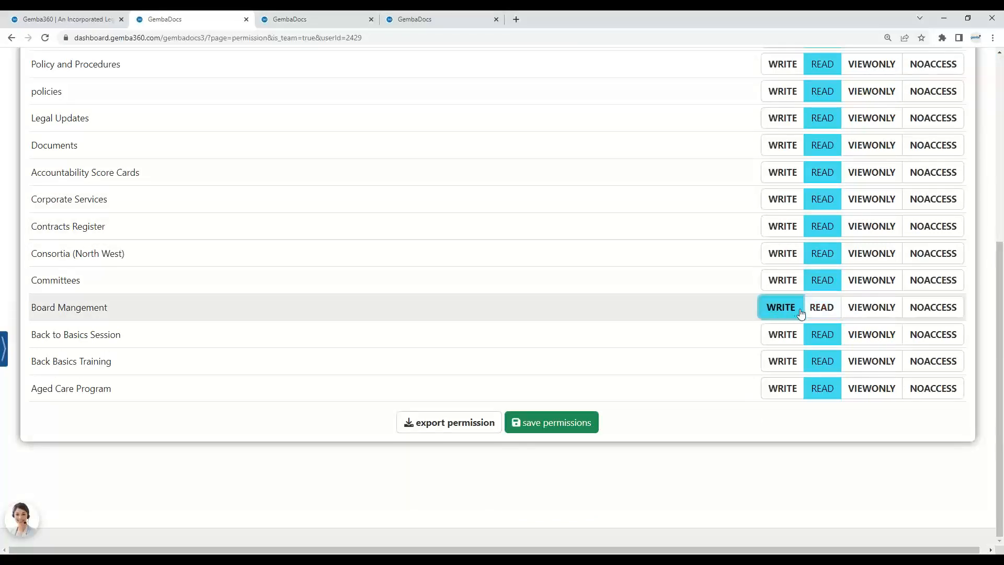
click(578, 427)
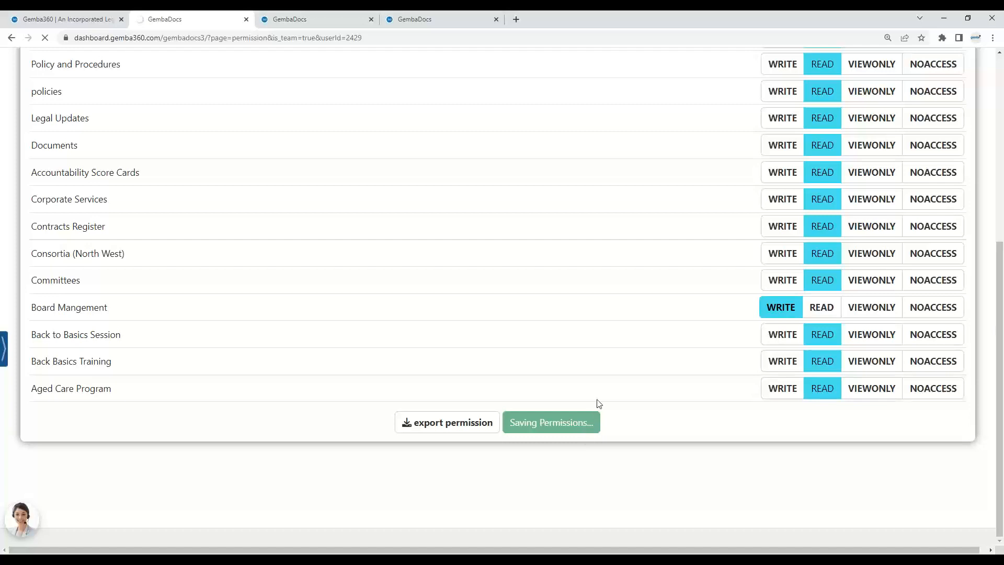
Step: Switch to the HR and Compliance Manager role and examine its Board Mangement permission
scroll(615, 328, up, 1)
click(622, 126)
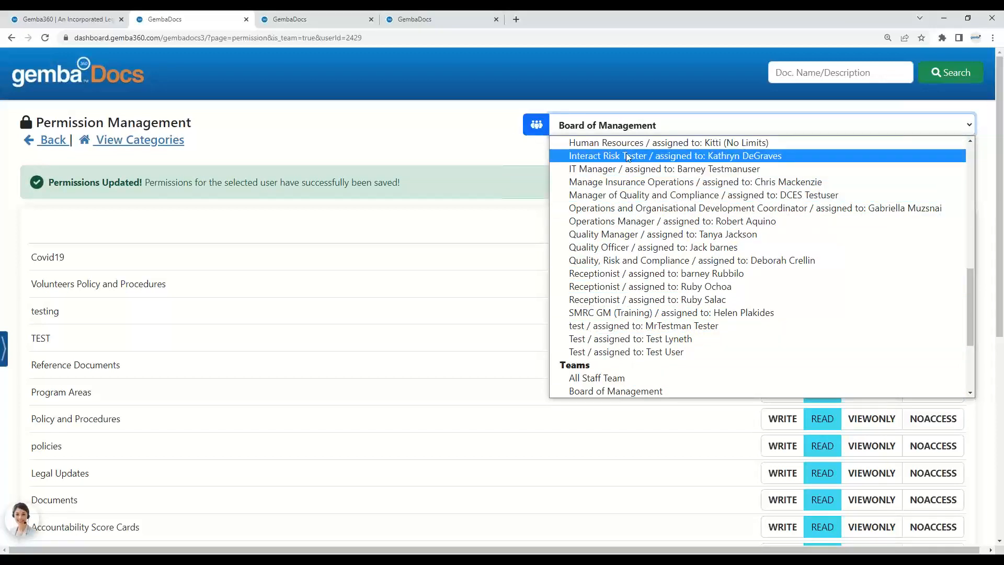
scroll(630, 149, up, 2)
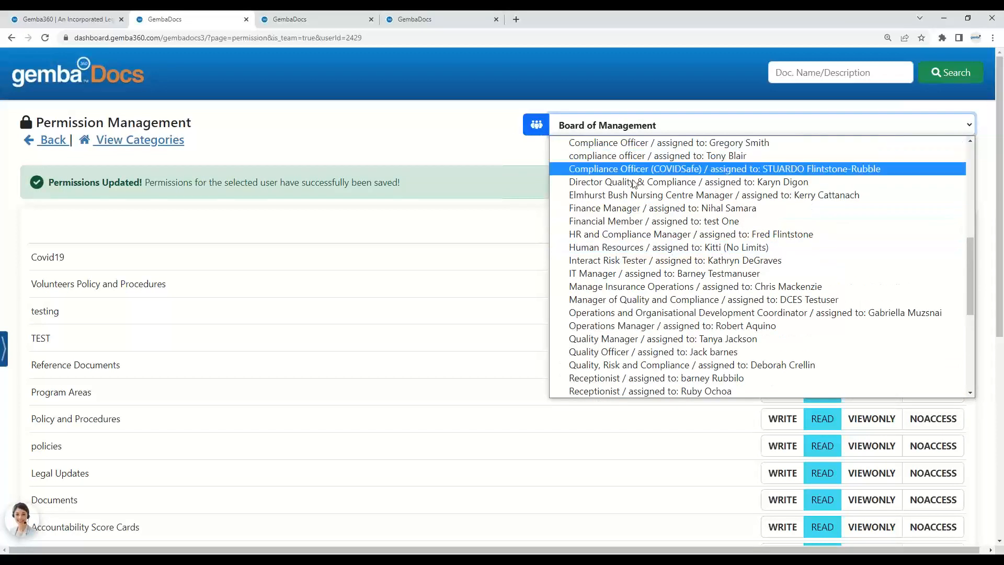
click(646, 234)
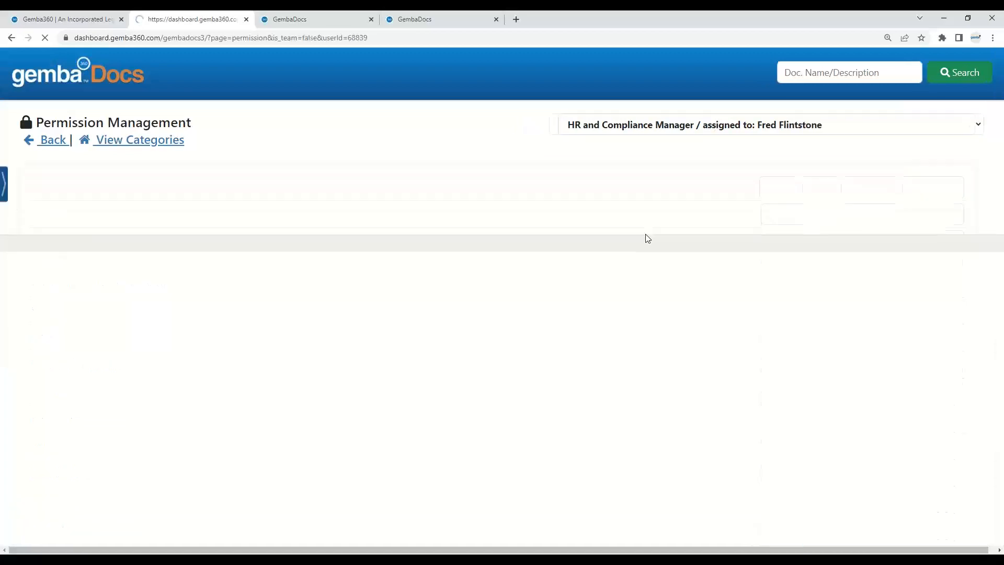
scroll(744, 285, down, 6)
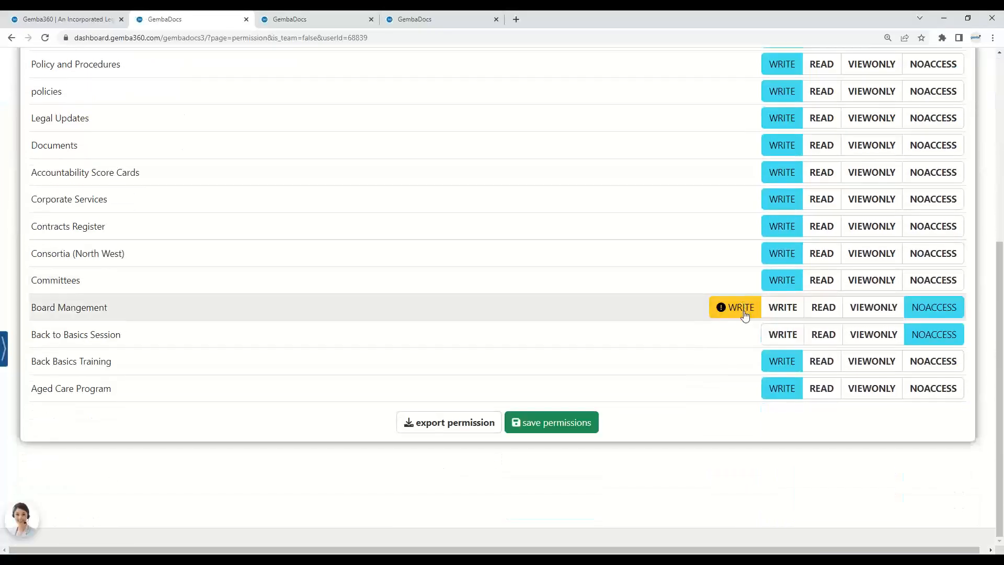
mouse_move(746, 312)
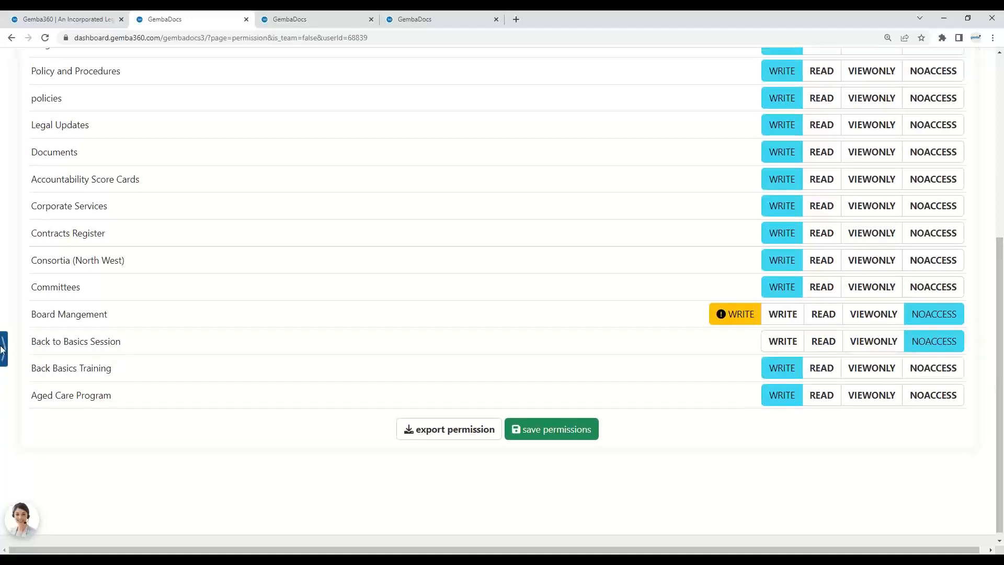
mouse_move(14, 285)
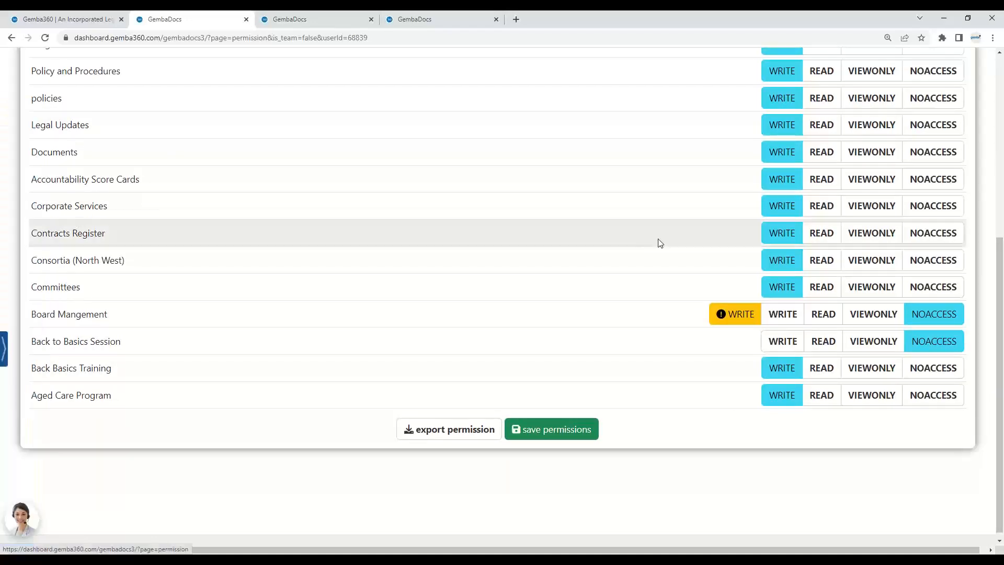
drag(1000, 334, 892, 126)
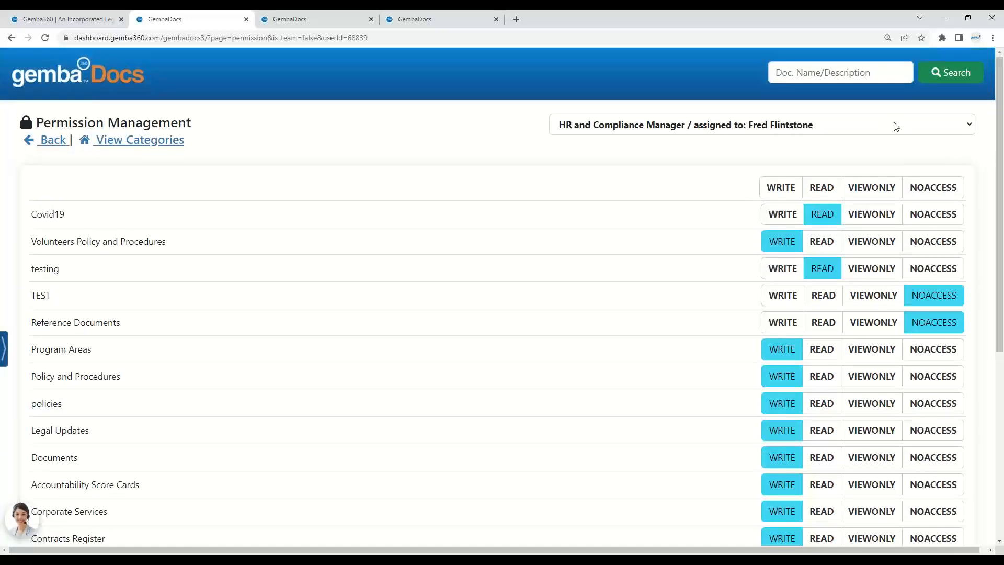
Step: Switch to the All Staff Team and review its category permissions
click(944, 131)
drag(971, 198, 969, 360)
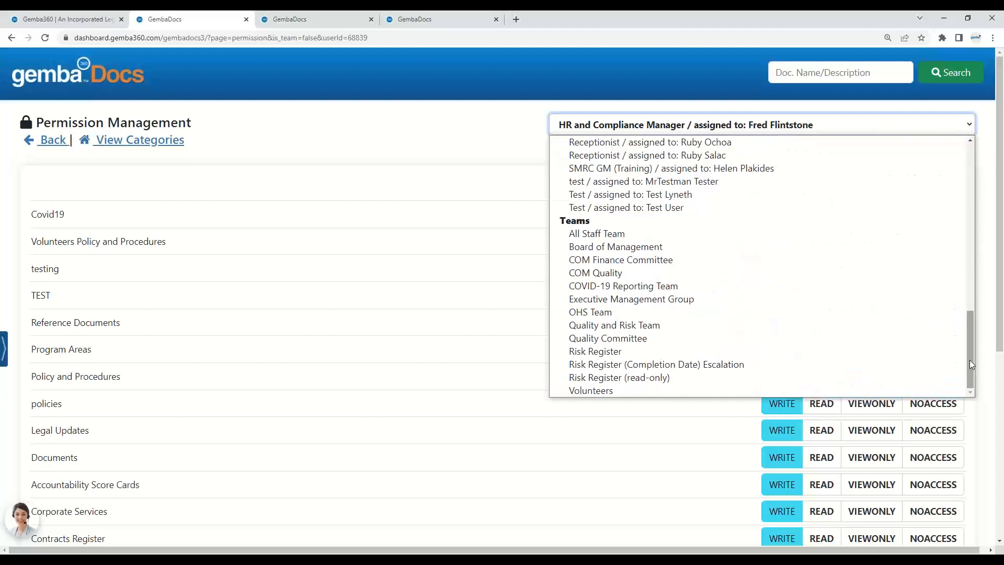
click(724, 231)
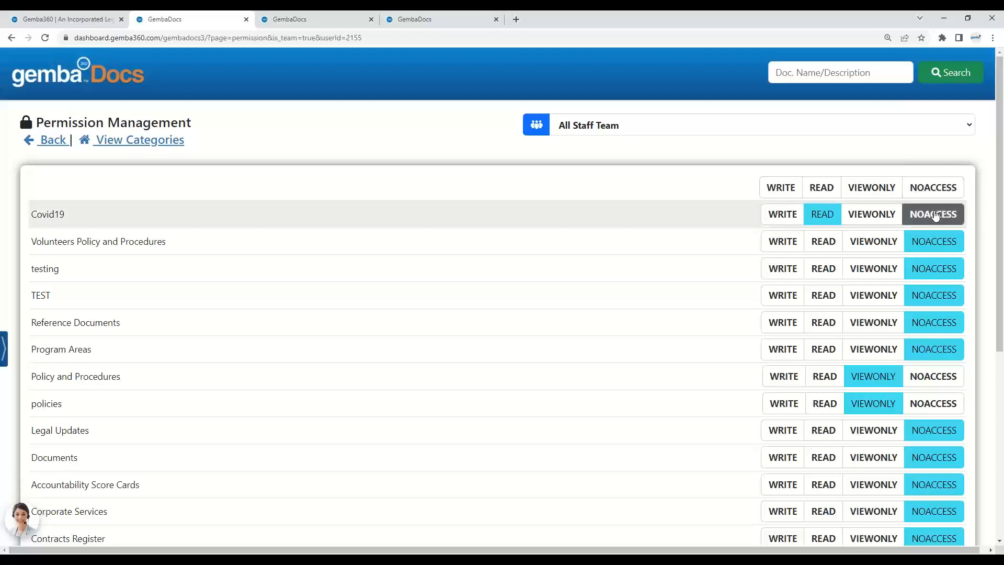
scroll(935, 215, down, 3)
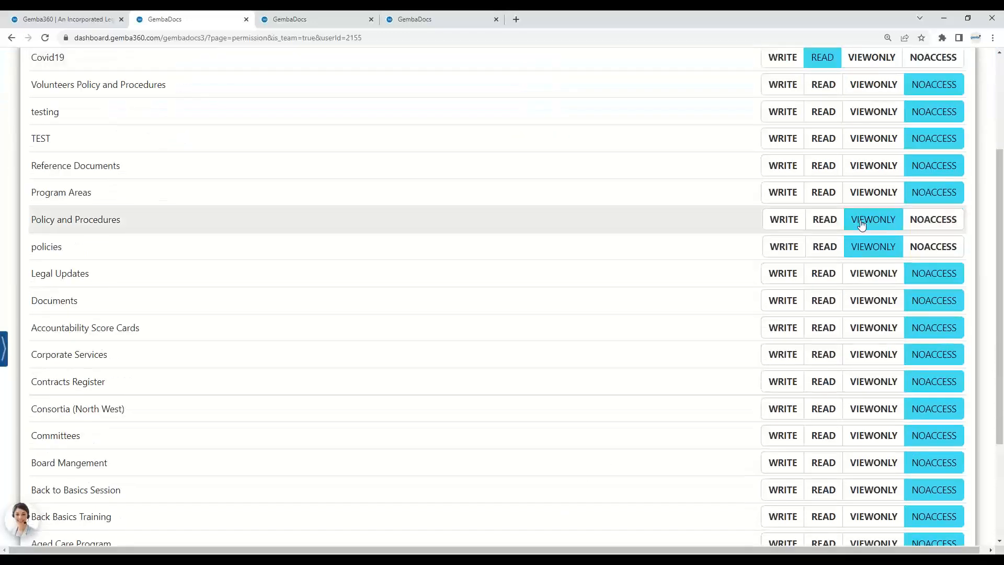
scroll(862, 223, down, 2)
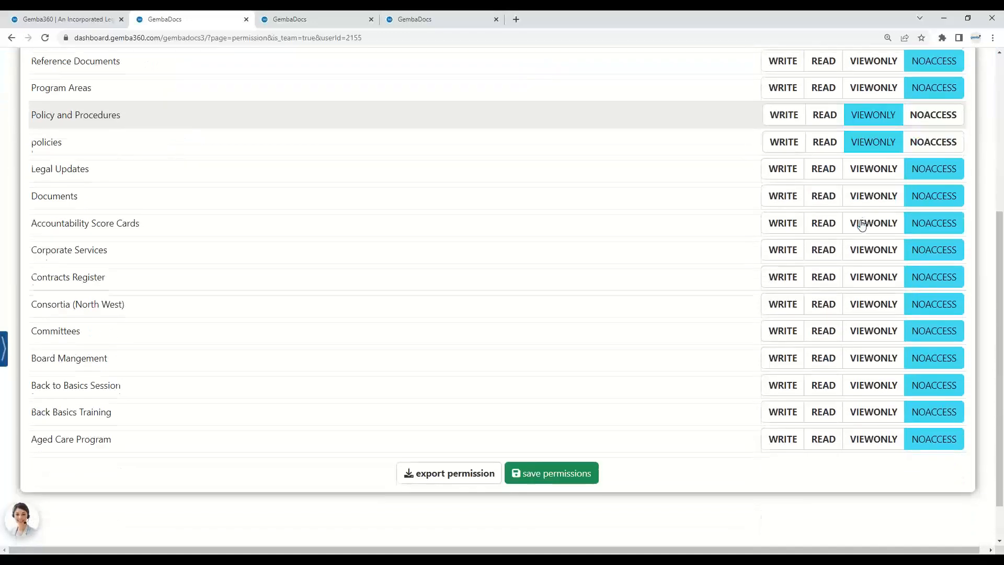
drag(998, 296, 981, 127)
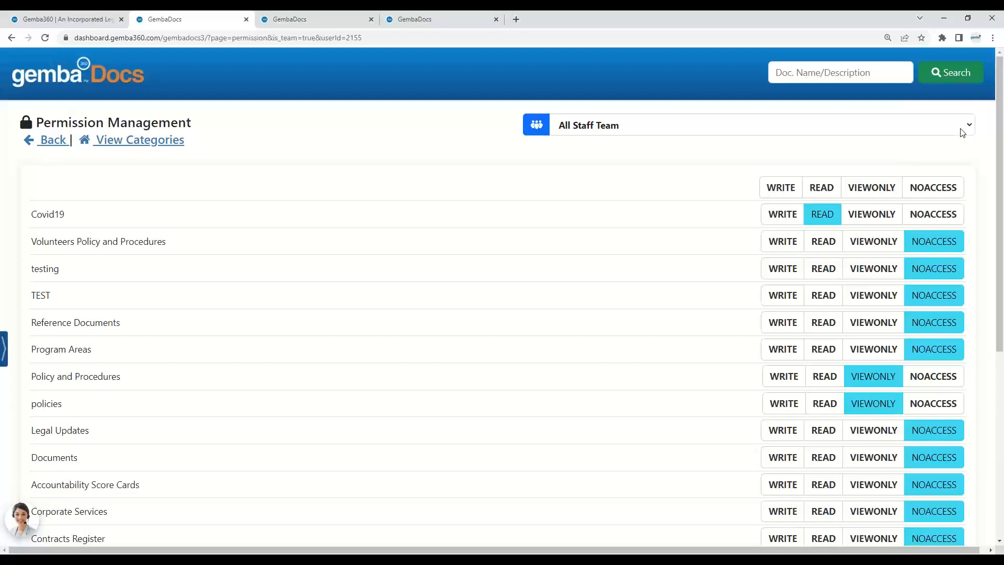
Step: Switch to the Board of Management team and set every category to NOACCESS at once
click(962, 133)
scroll(920, 281, down, 3)
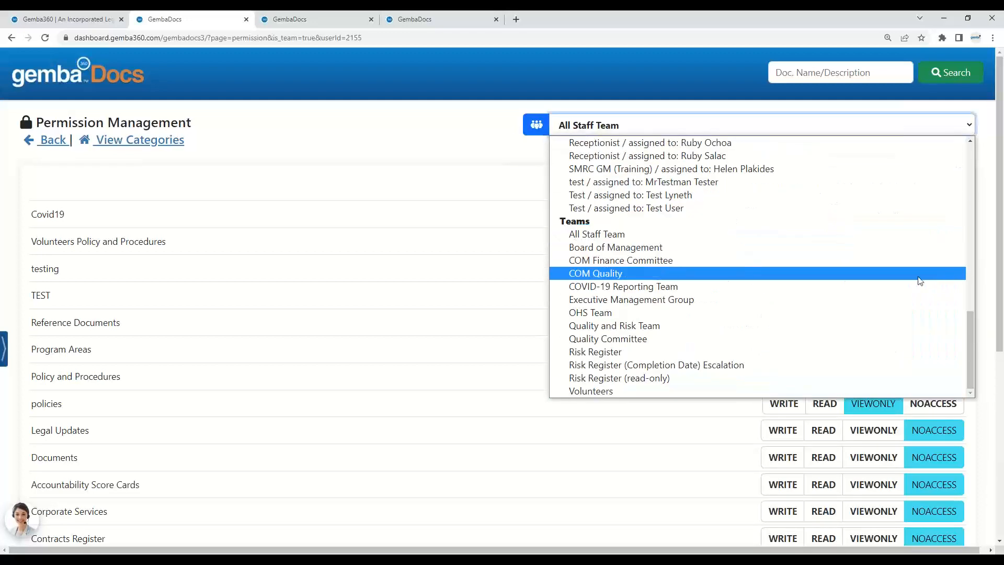
click(782, 253)
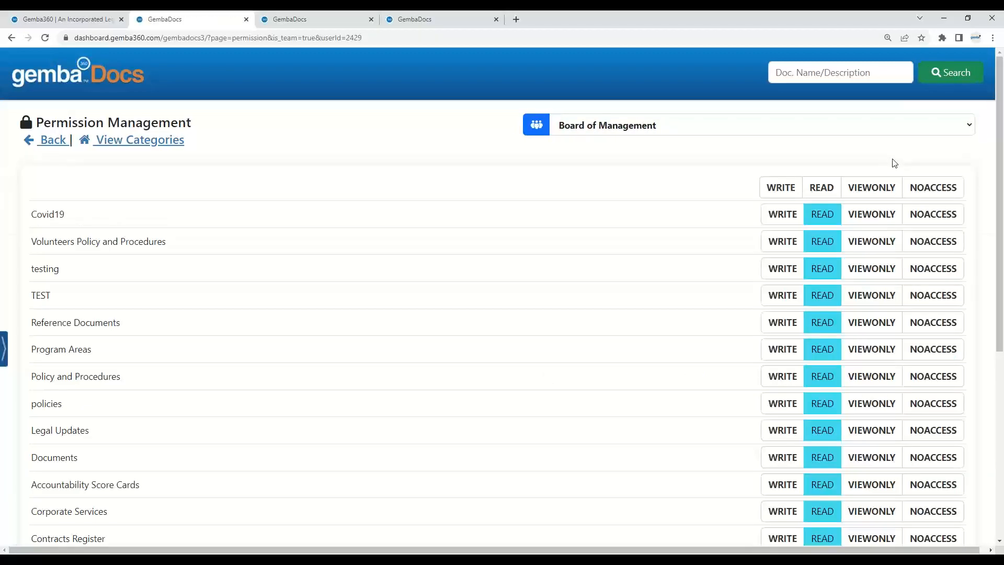
click(925, 194)
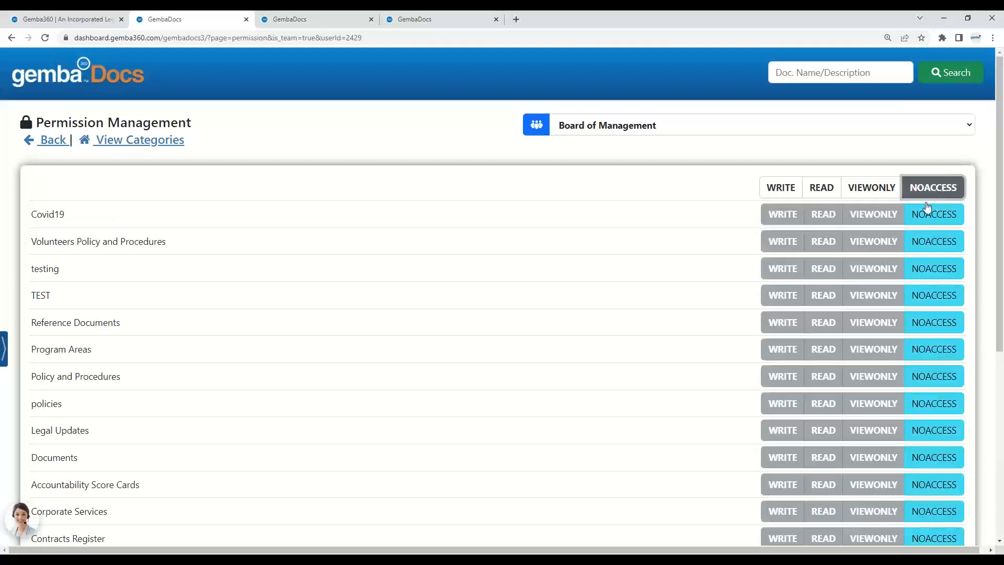
scroll(923, 285, down, 3)
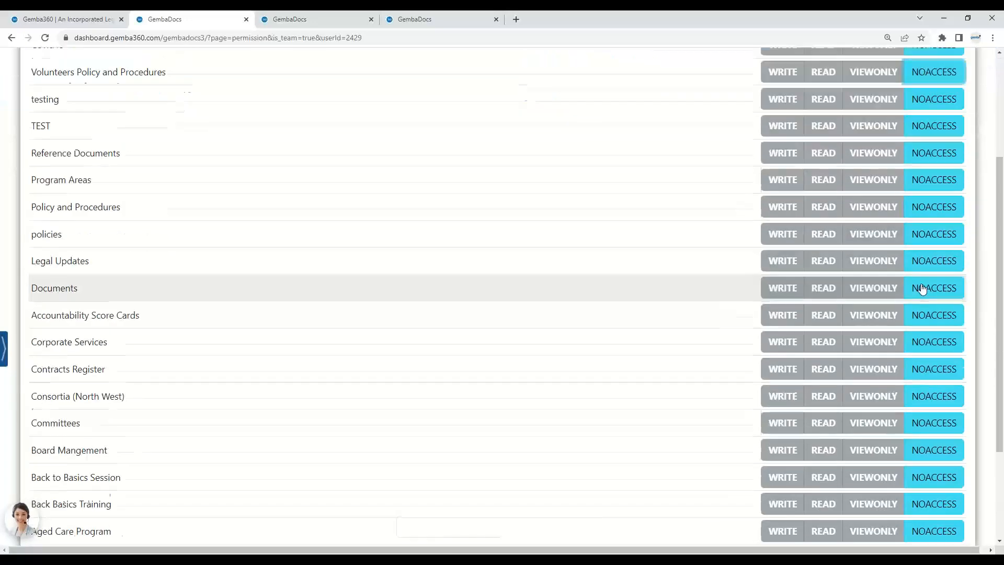
scroll(922, 289, down, 1)
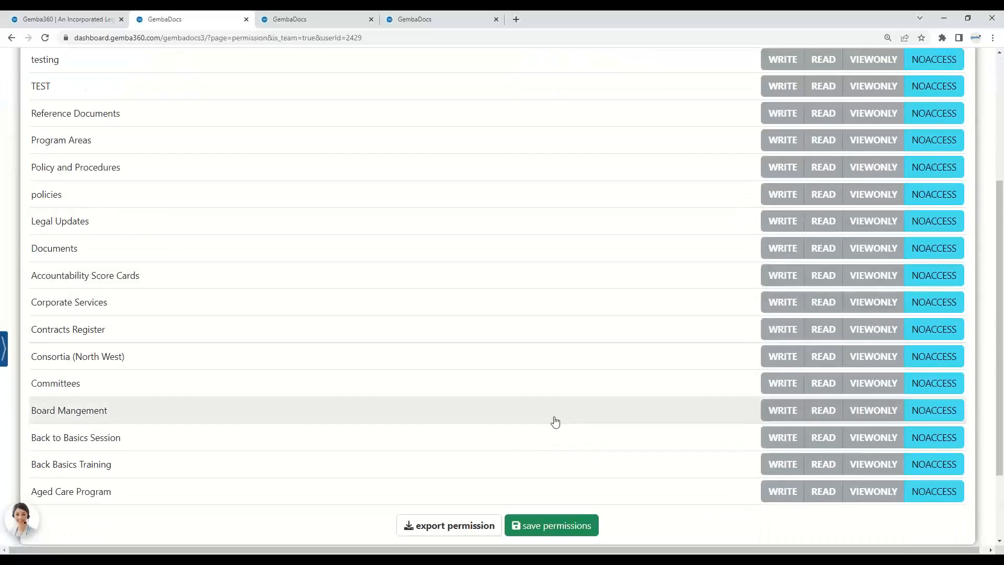
scroll(827, 403, up, 4)
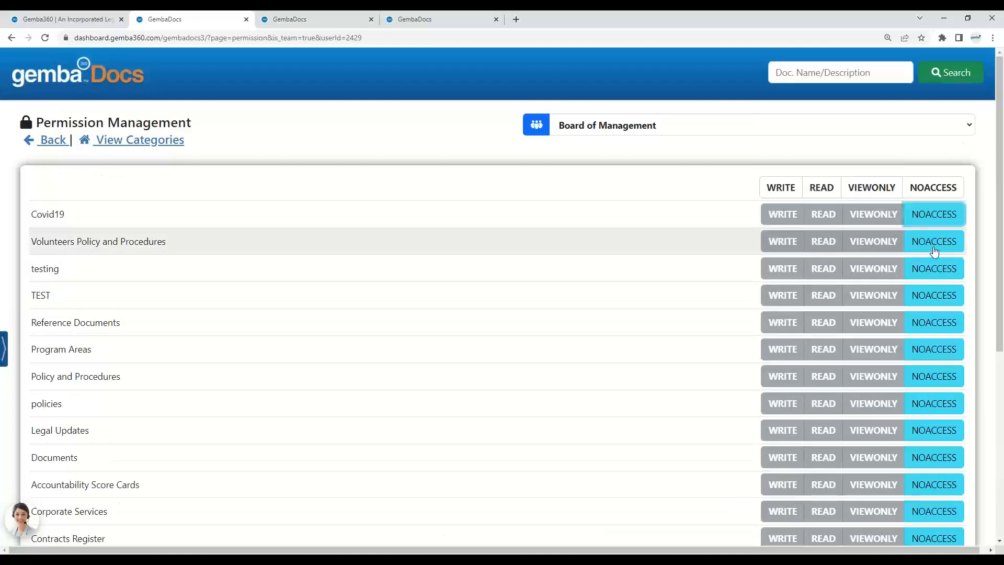
Step: For the Board of Management team, set Consortia (North West) to READ and every other category to NOACCESS, then save the permissions
click(822, 188)
click(919, 215)
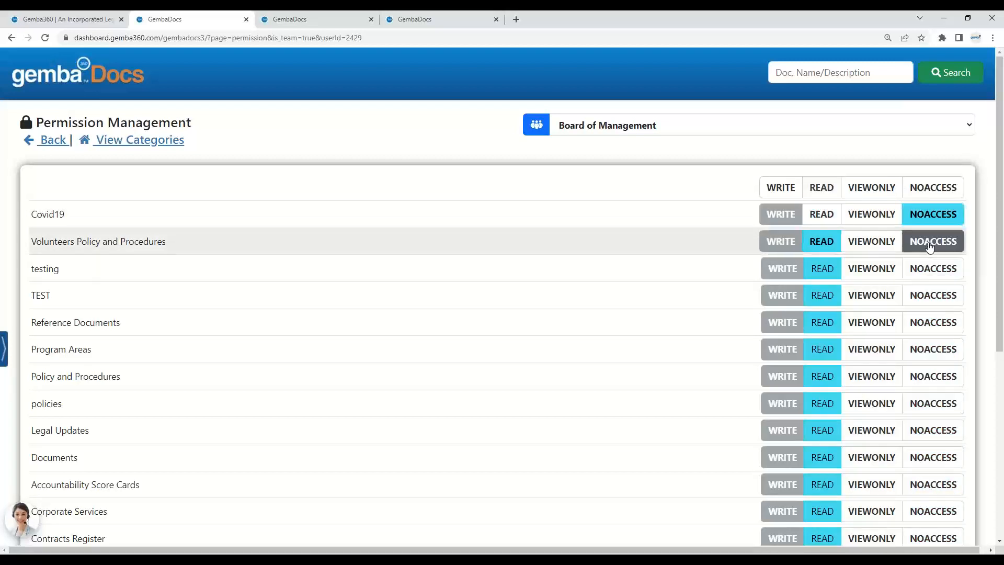
click(930, 242)
click(932, 268)
click(933, 295)
click(935, 327)
click(933, 351)
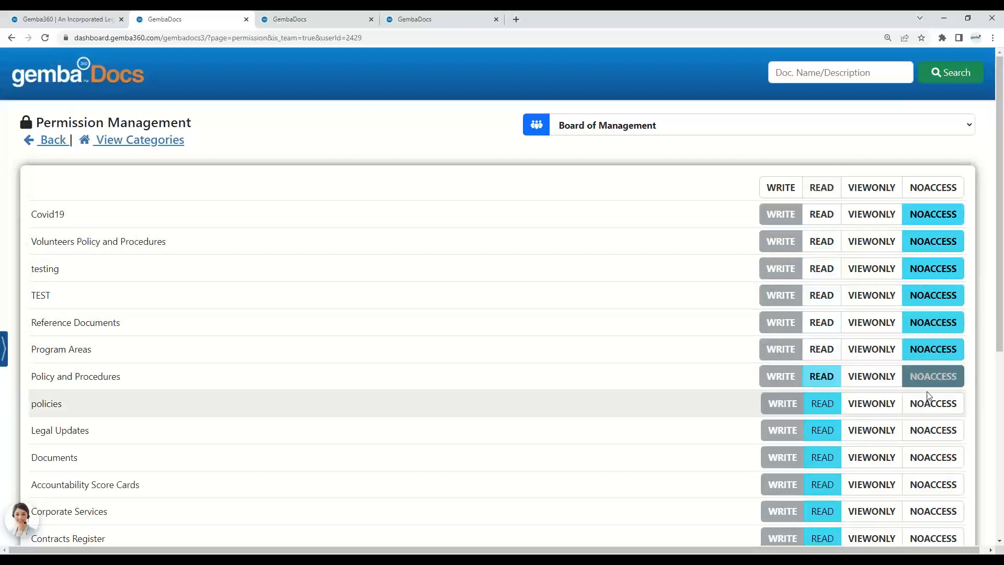
click(934, 377)
click(934, 404)
click(933, 432)
click(933, 457)
click(933, 483)
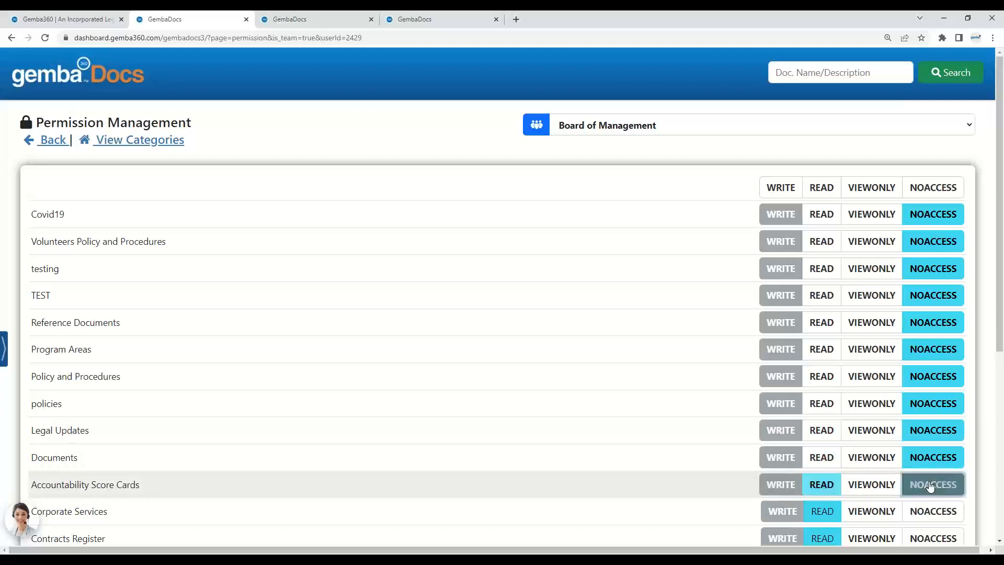
scroll(938, 476, down, 1)
click(936, 460)
scroll(939, 461, down, 3)
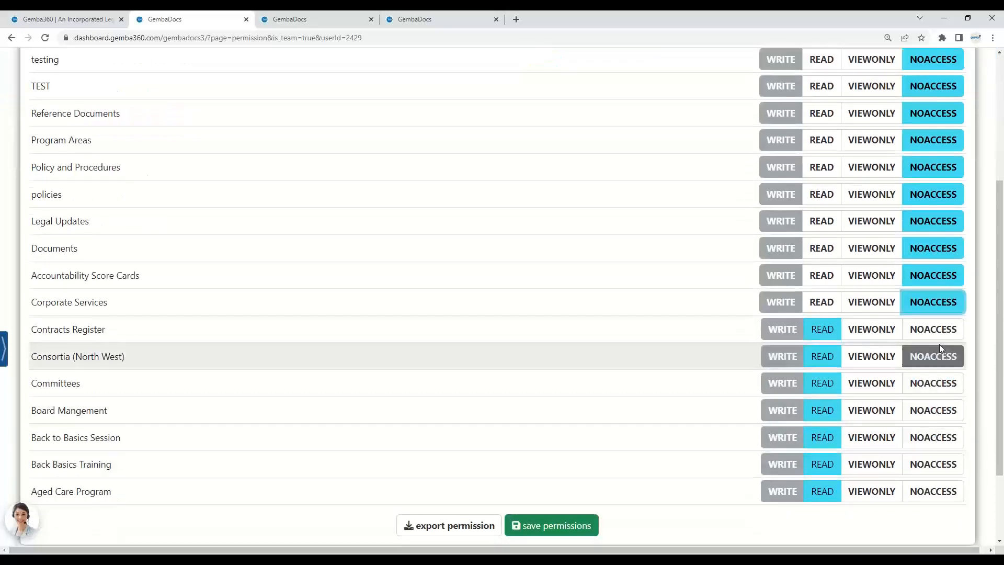
click(935, 337)
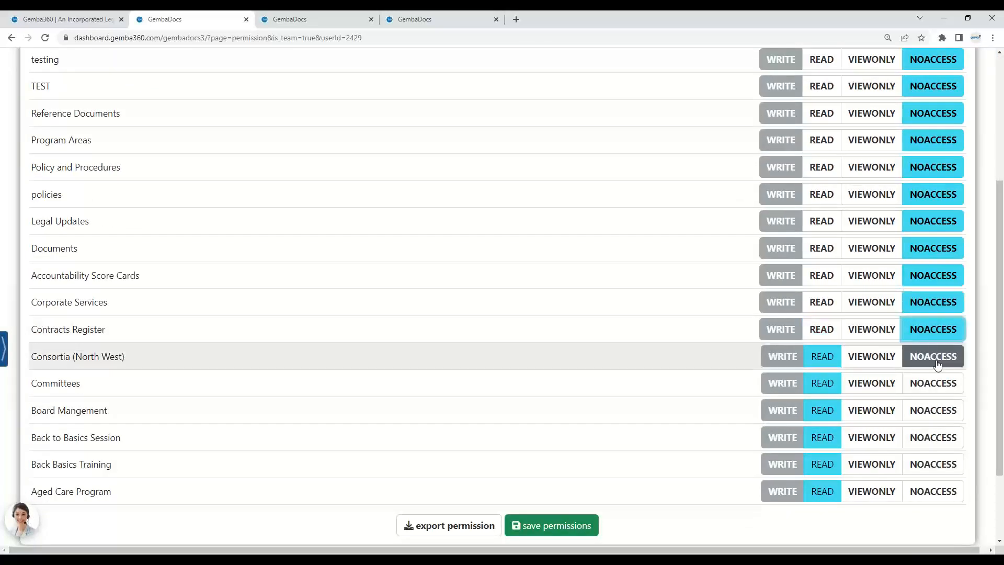
click(936, 384)
click(932, 415)
click(933, 437)
click(931, 464)
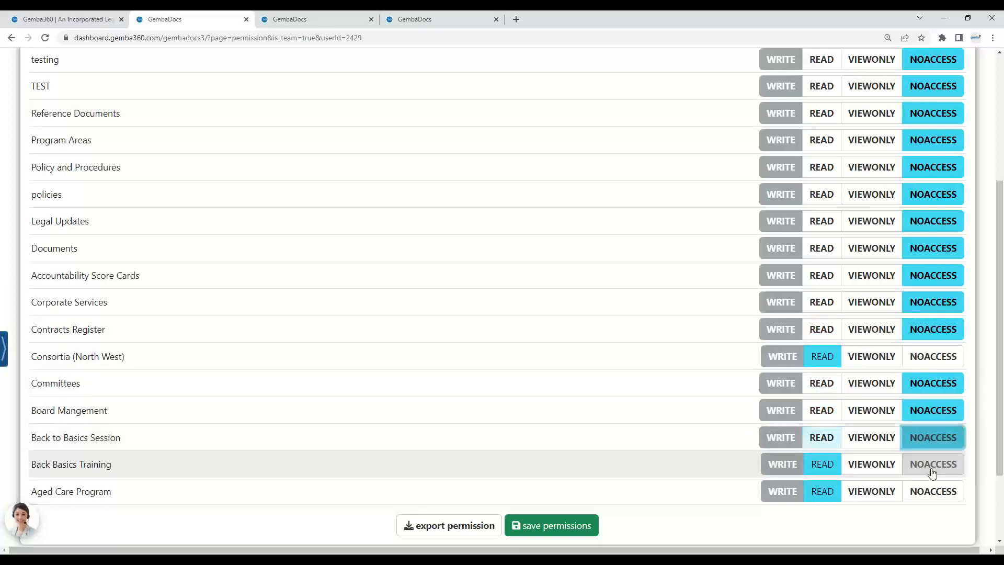
click(930, 492)
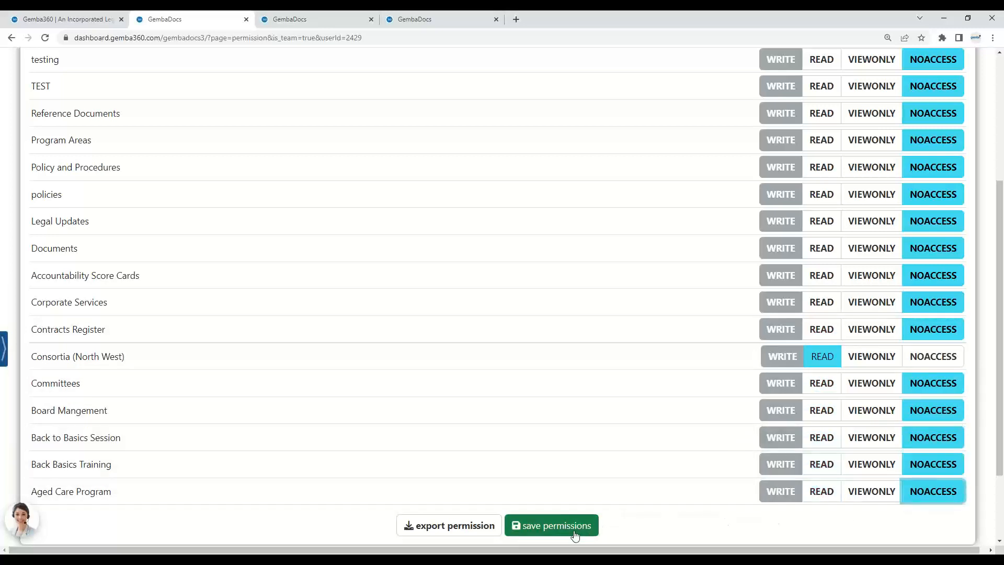
click(575, 533)
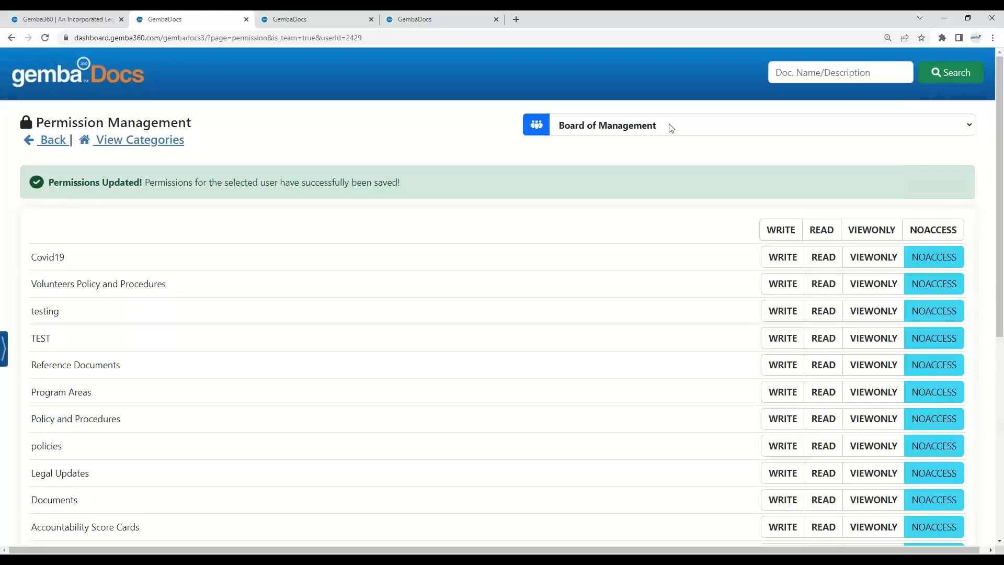
Step: Switch to the HR and Compliance Manager role and review its category permissions
click(670, 128)
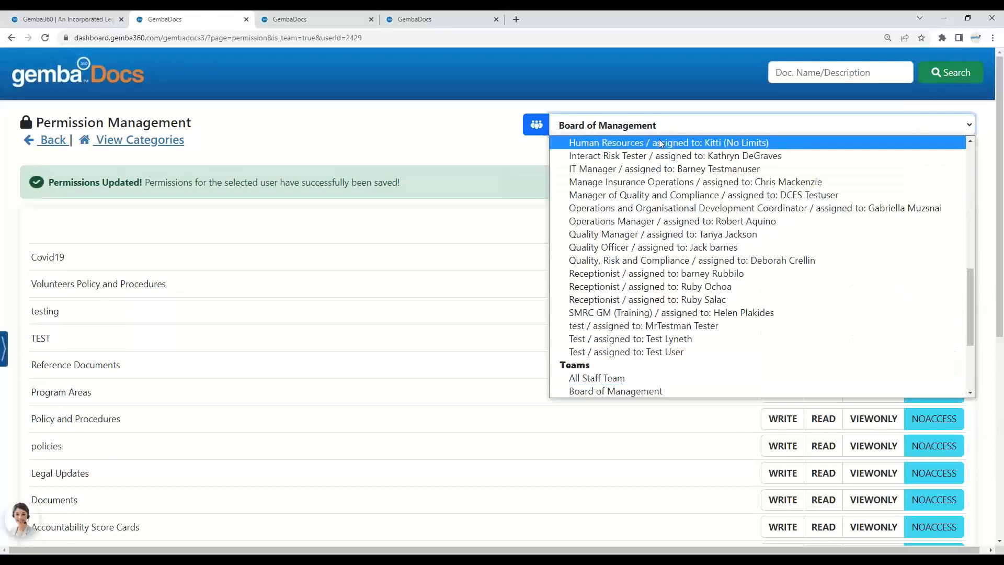
scroll(645, 146, up, 2)
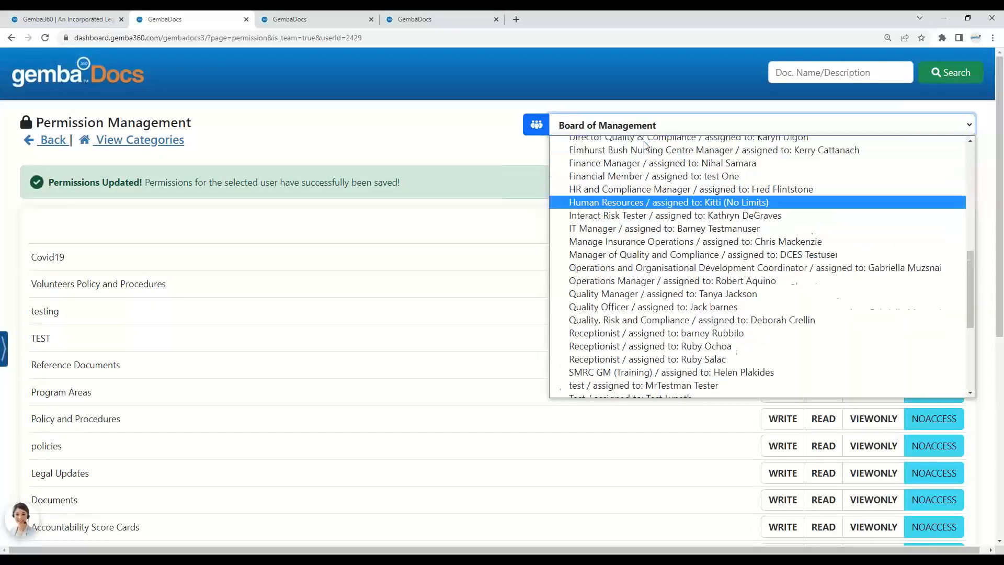
scroll(645, 145, up, 1)
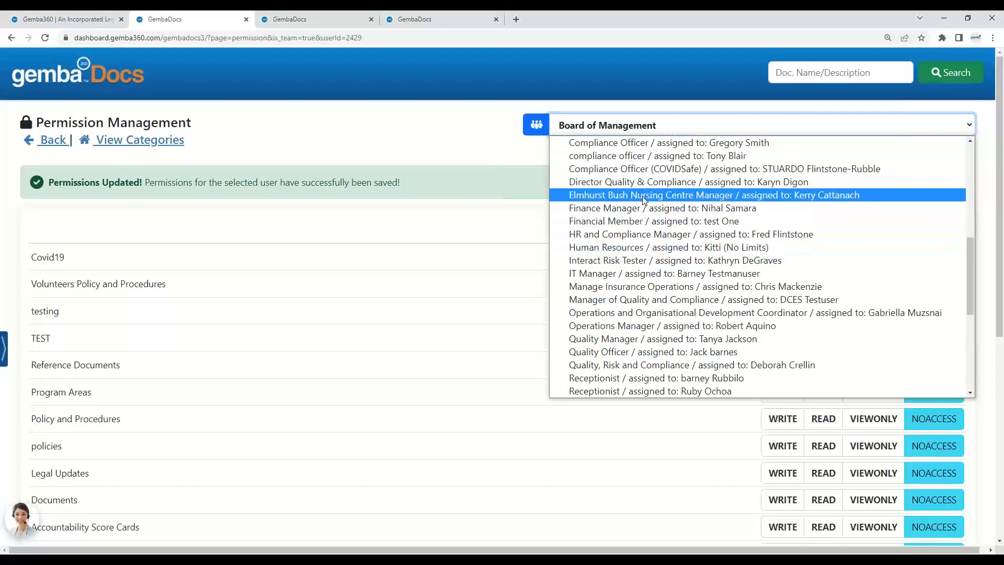
click(647, 235)
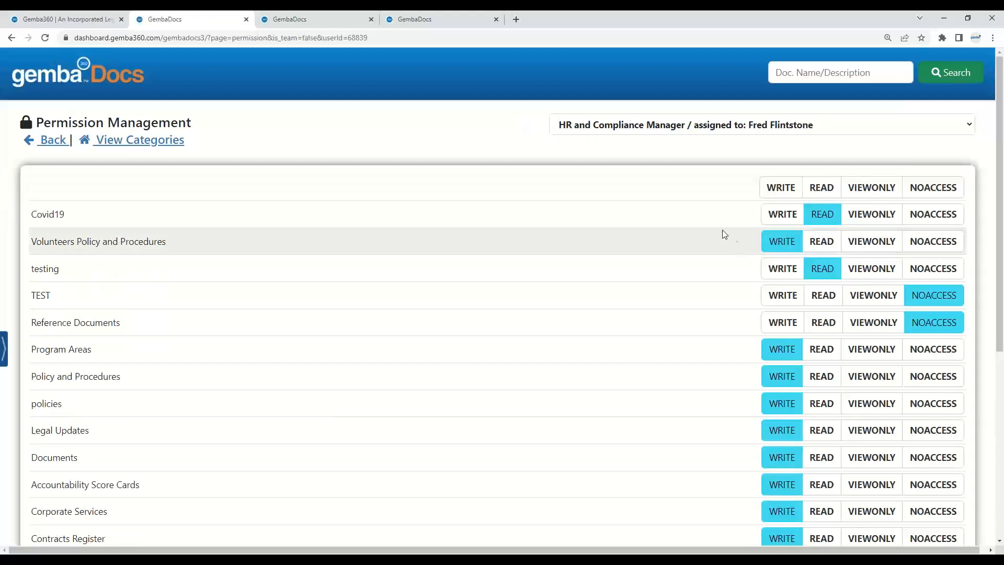
scroll(670, 234, down, 6)
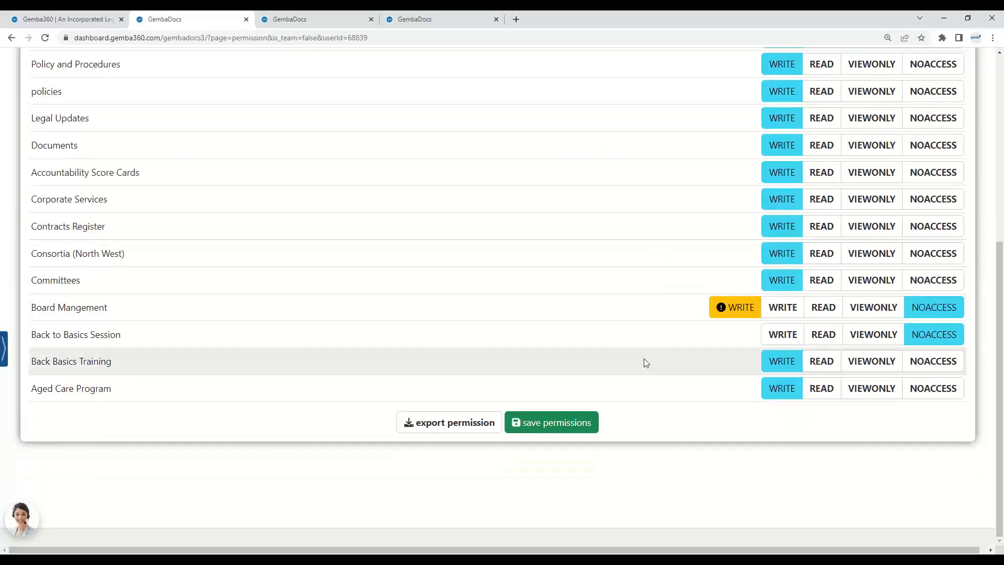